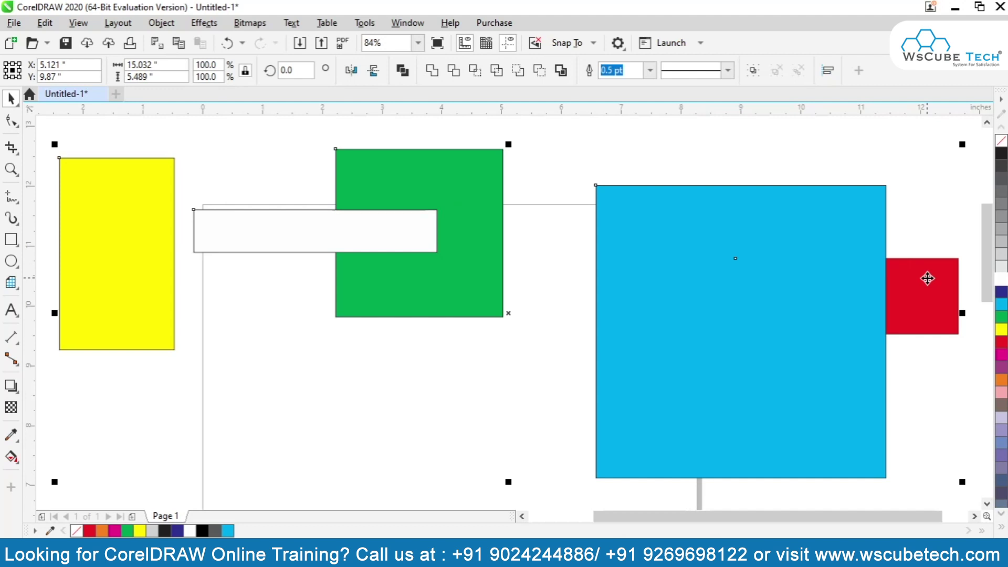
- Align the selected rectangles by top edges, by bottom edges, and finally centre them on the red rectangle both vertically and horizontally
key("t")
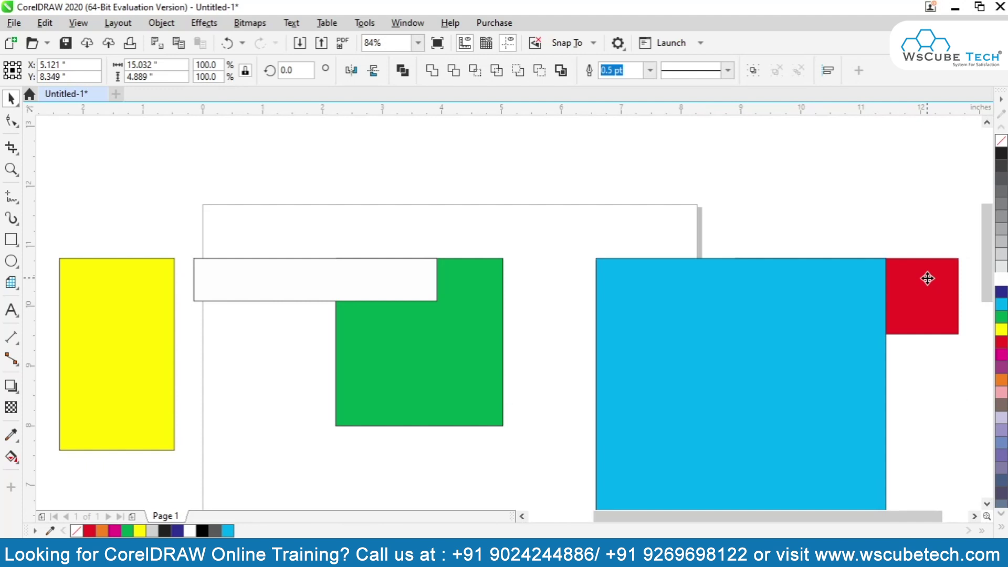
key("b")
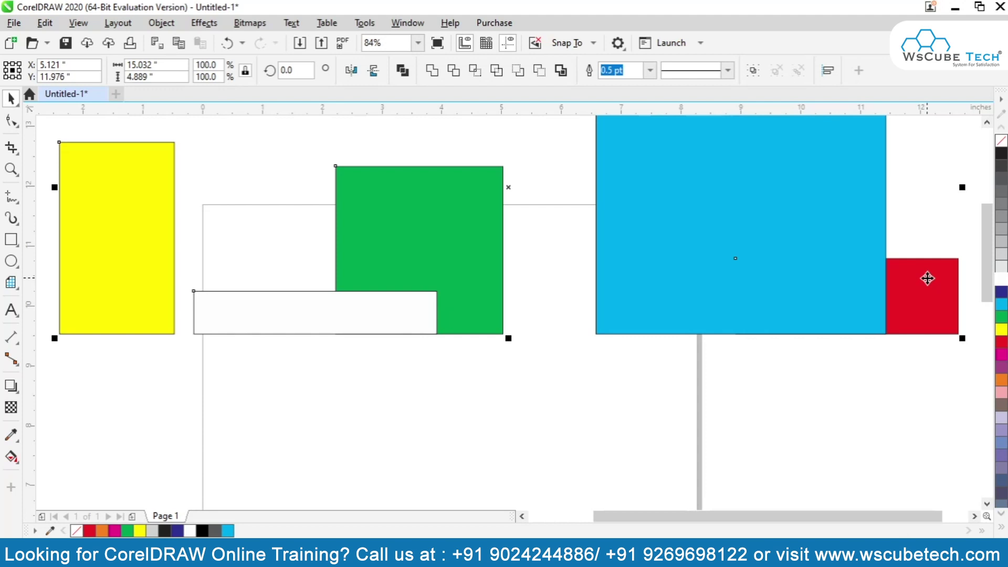
key("e")
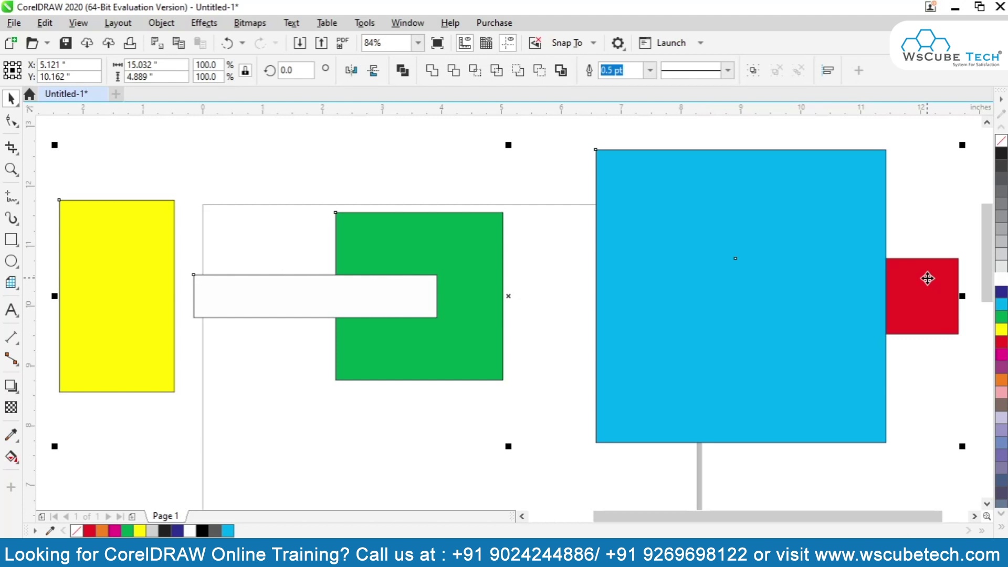
key("c")
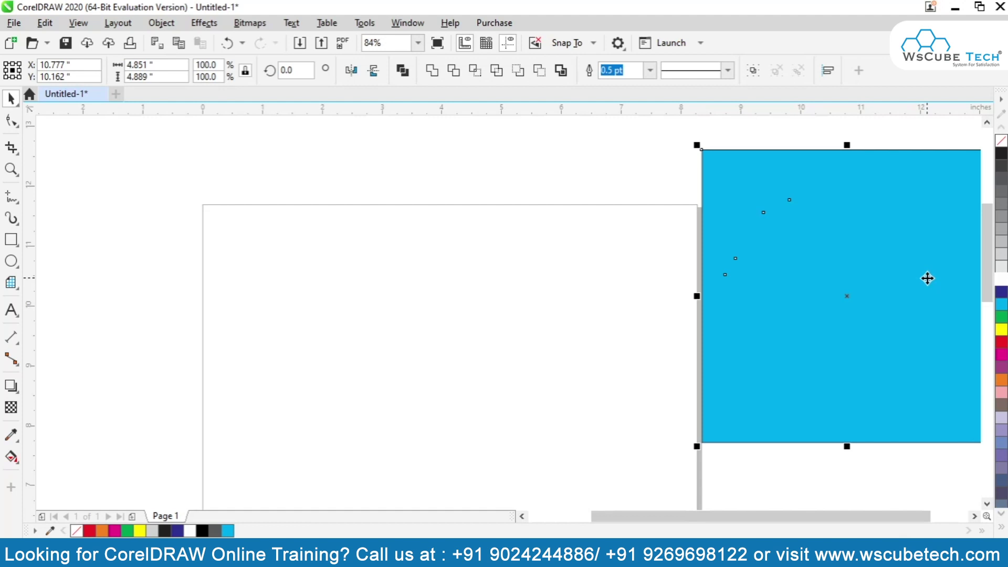
- Move the stacked rectangles onto the upper part of the page and send the blue rectangle to the back
left_click_drag(928, 278, 568, 261)
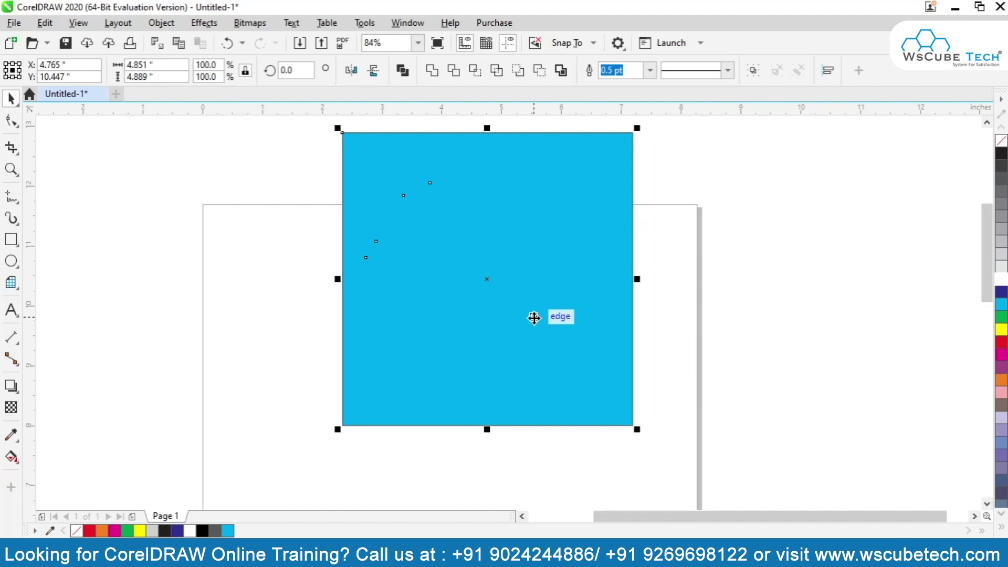
left_click(294, 277)
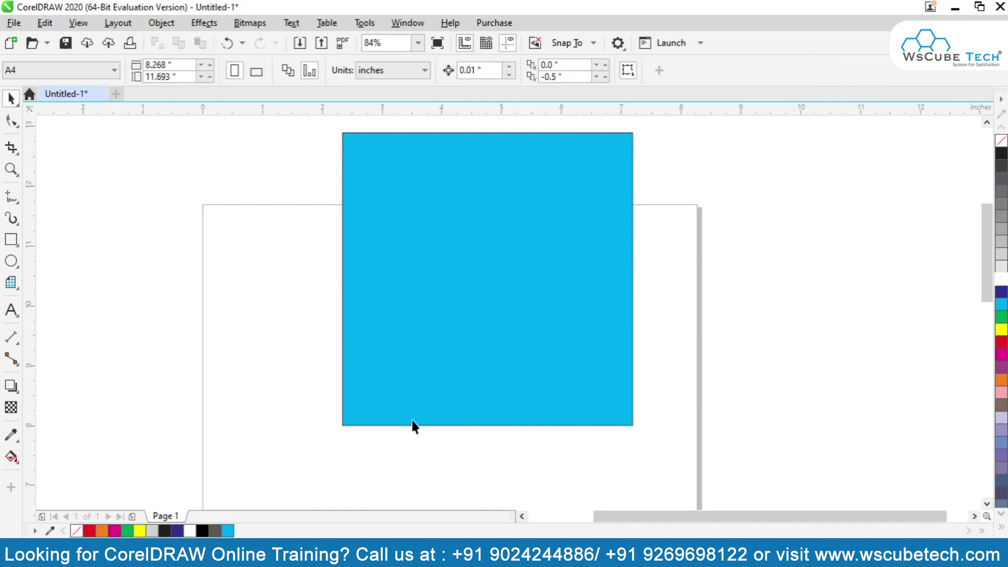
left_click(368, 425)
key("shift+Page_Down")
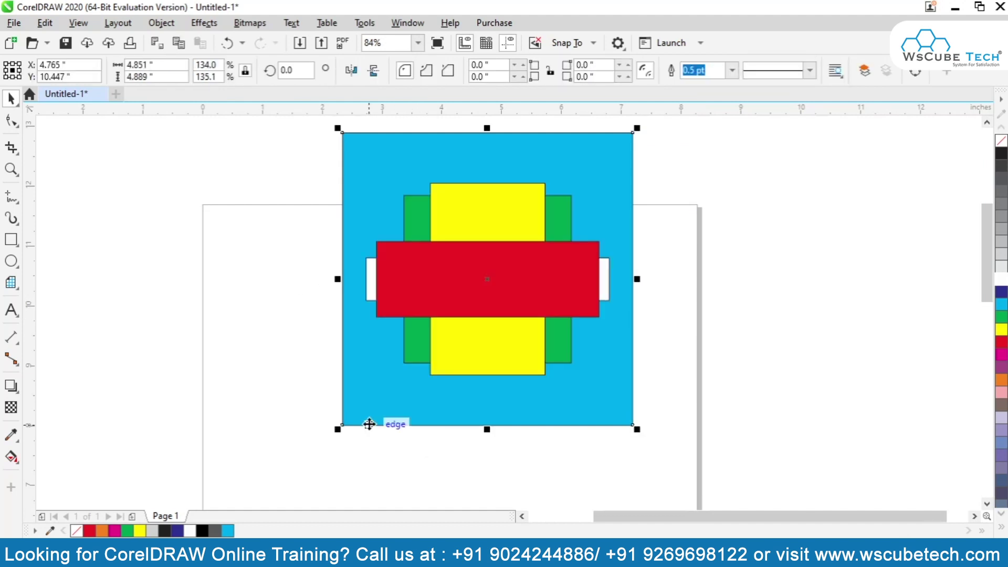
left_click_drag(308, 124, 691, 449)
left_click_drag(542, 384, 501, 438)
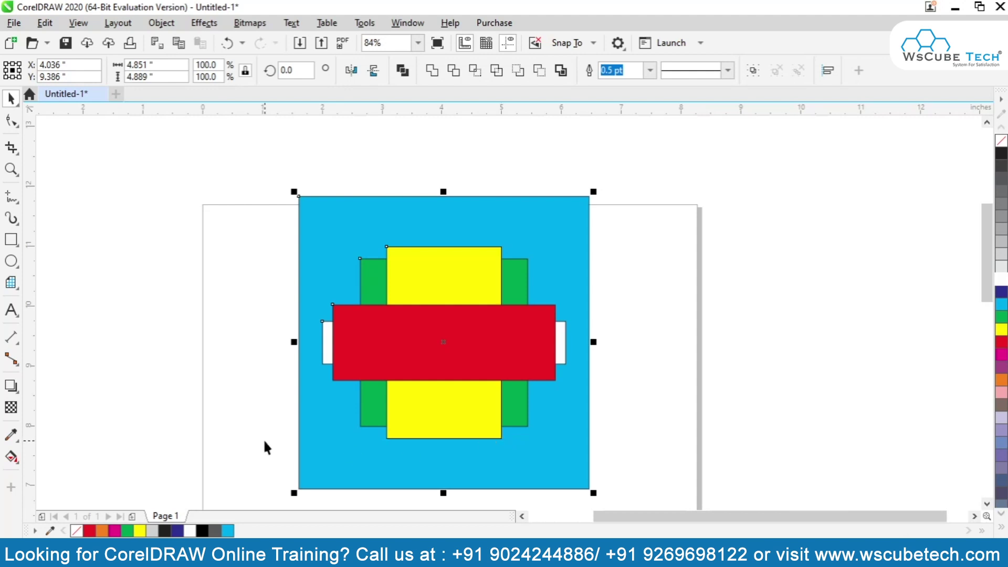
- Try aligning the selected rectangles to the blue rectangle's top, bottom, left and right edges in turn
key("t")
key("b")
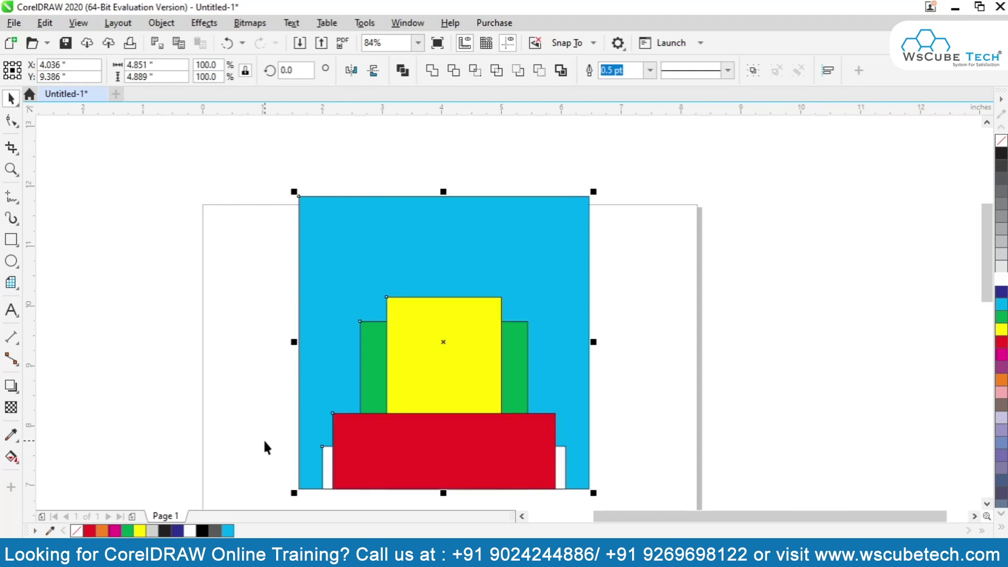
key("l")
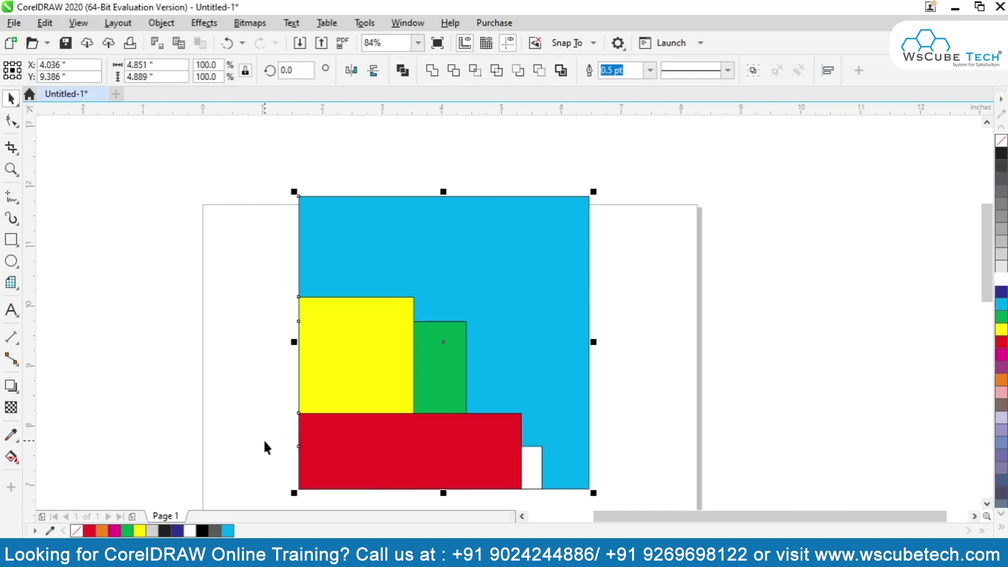
key("r")
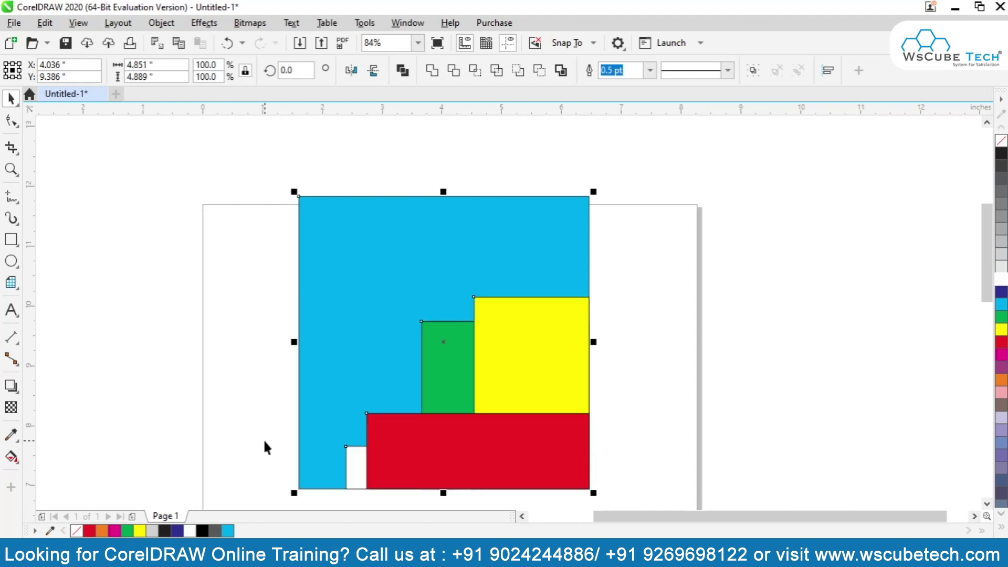
key("t")
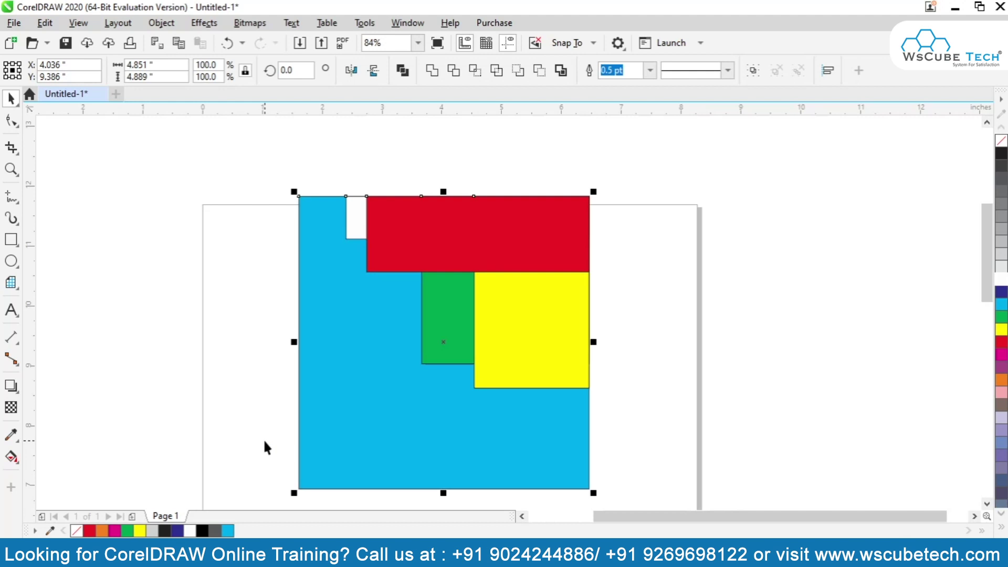
key("l")
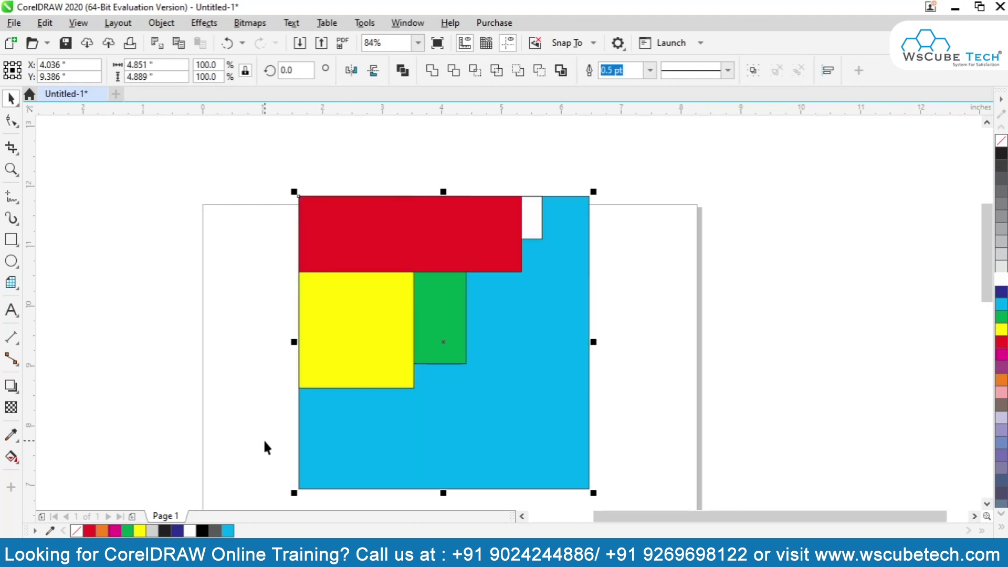
key("b")
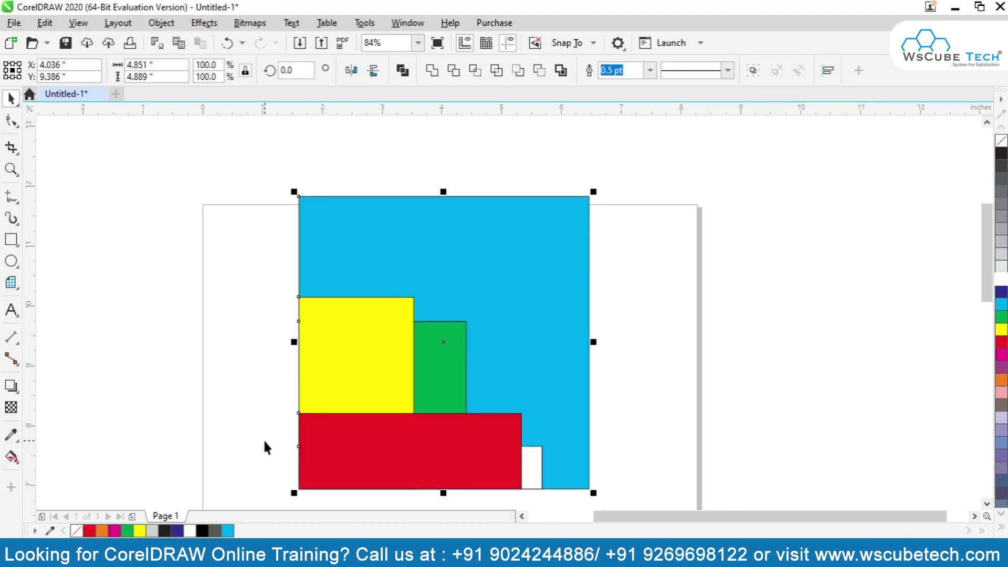
key("r")
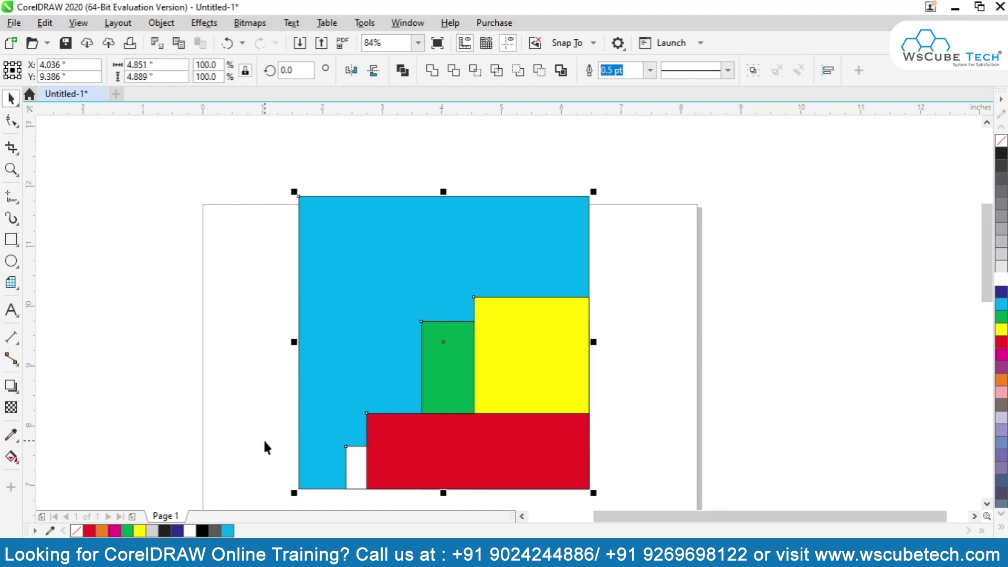
- Centre the rectangles on one another vertically and horizontally, and centre the whole stack on the page
key("e")
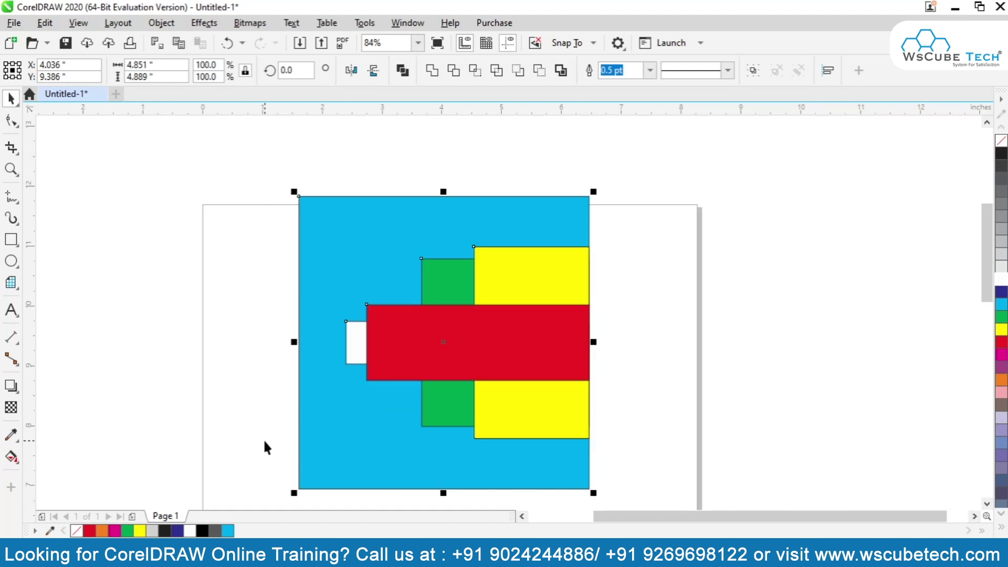
key("c")
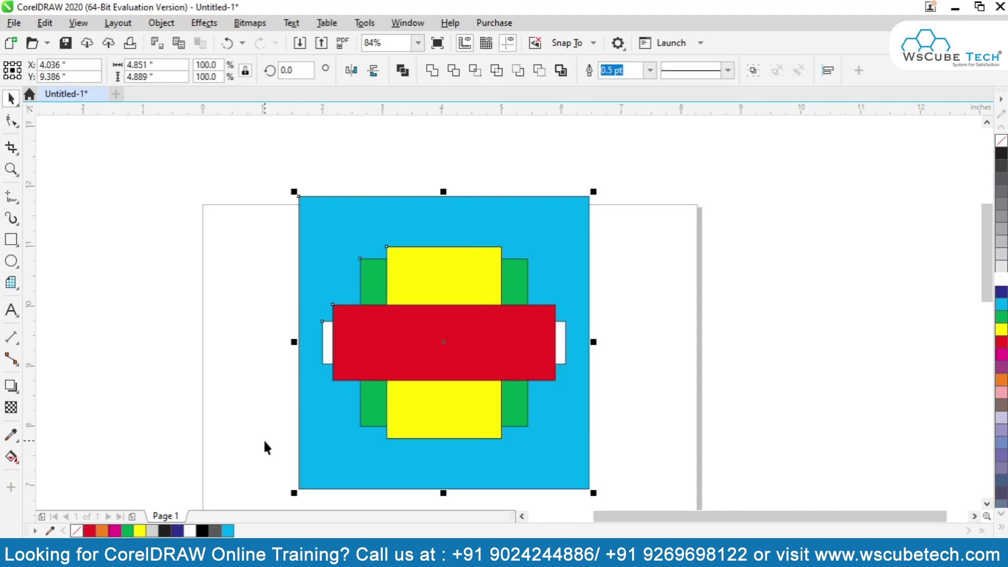
key("shift+F4")
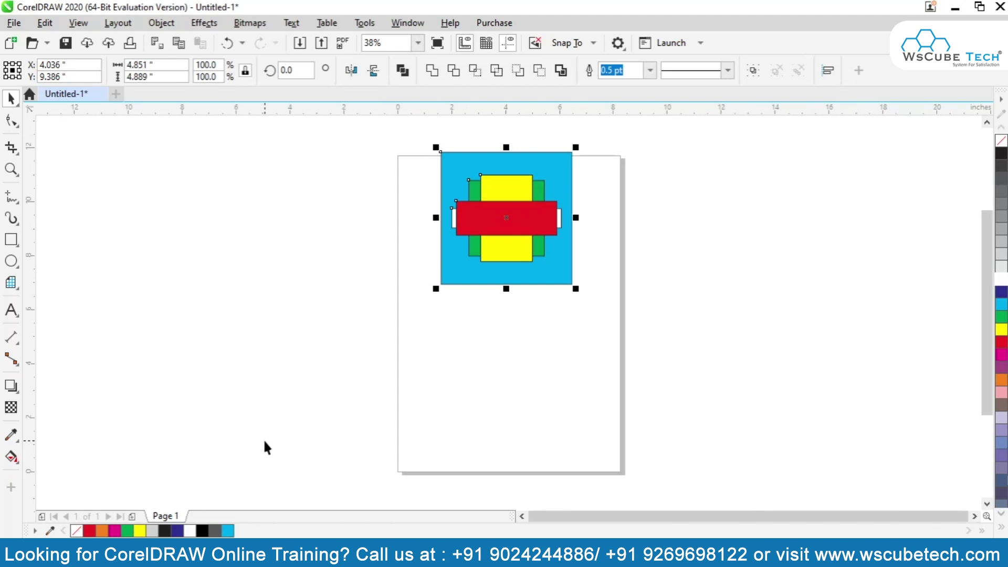
key("p")
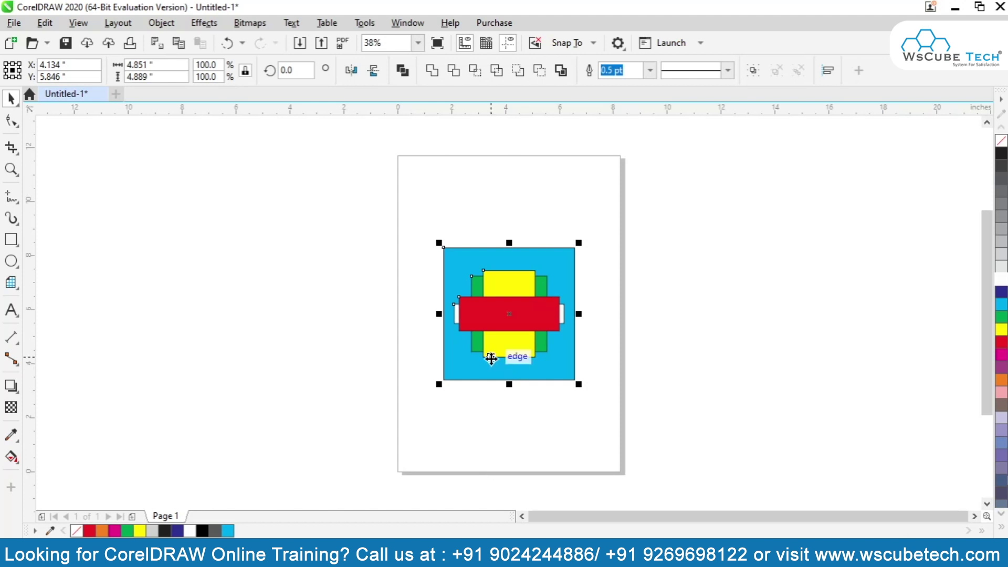
- Spread the stack into a row of green, yellow, blue, red and white rectangles, and align their centres along one horizontal line
left_click(405, 257)
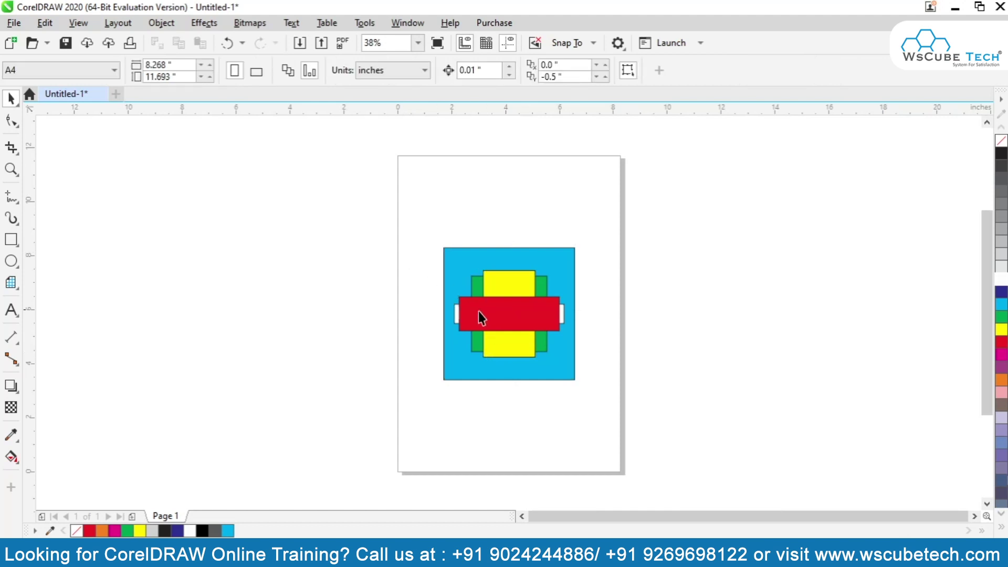
left_click_drag(482, 310, 670, 315)
left_click_drag(528, 314, 349, 293)
left_click_drag(503, 314, 180, 320)
left_click(487, 325)
left_click_drag(488, 326, 472, 309)
left_click_drag(136, 209, 929, 428)
key("e")
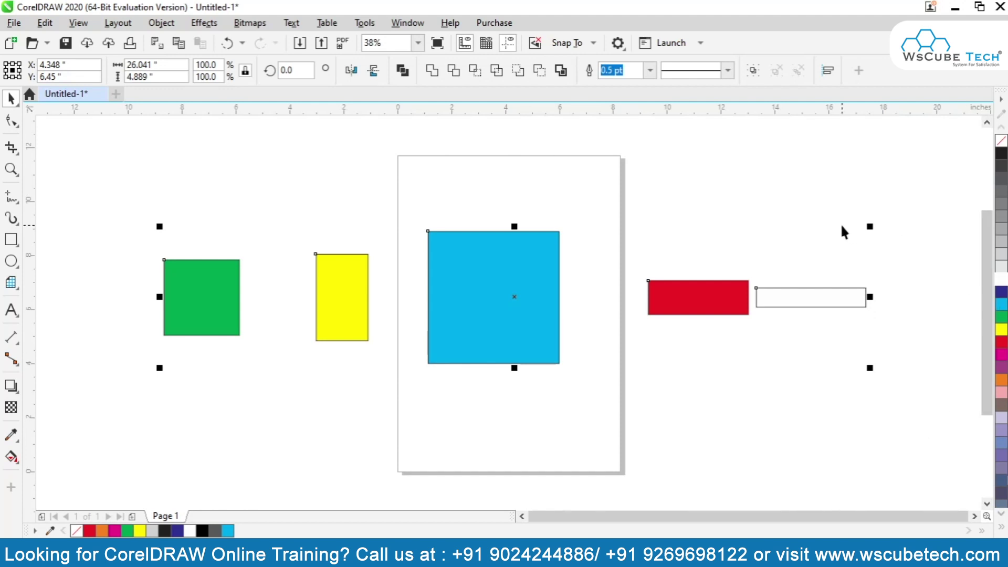
- Distribute the row horizontally in turn by centres, by equal spacing, by right edges and finally by left edges
left_click(828, 71)
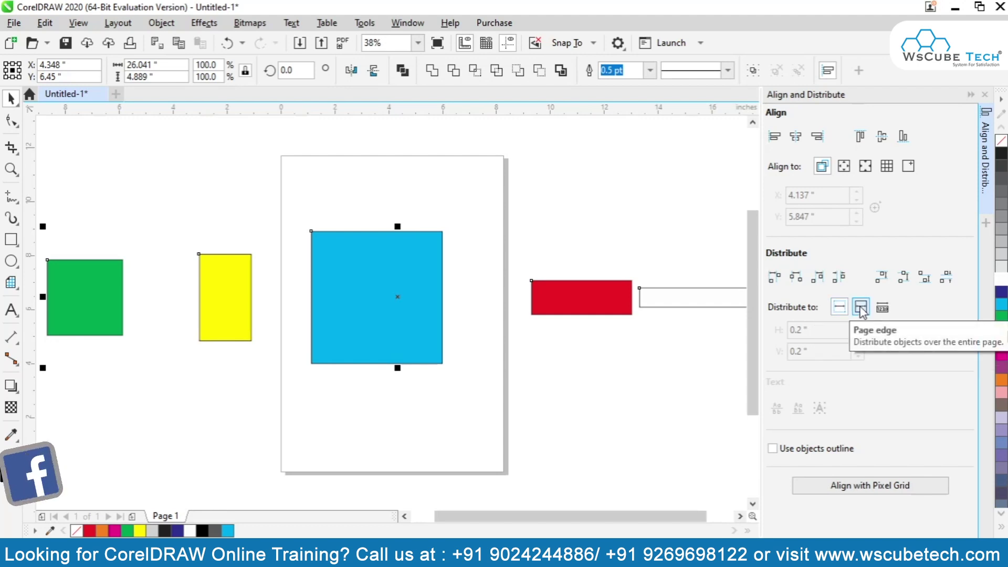
left_click(861, 309)
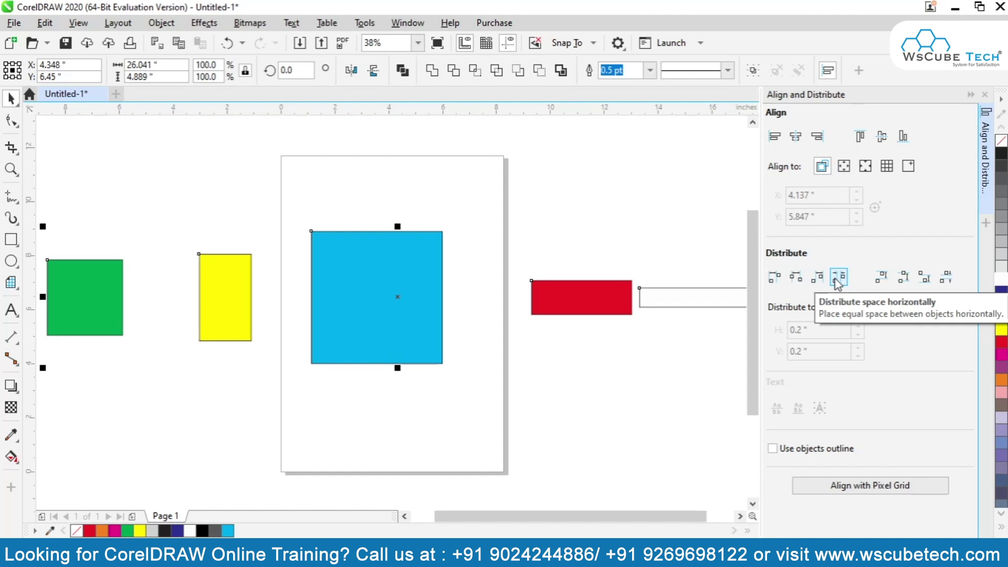
left_click(795, 279)
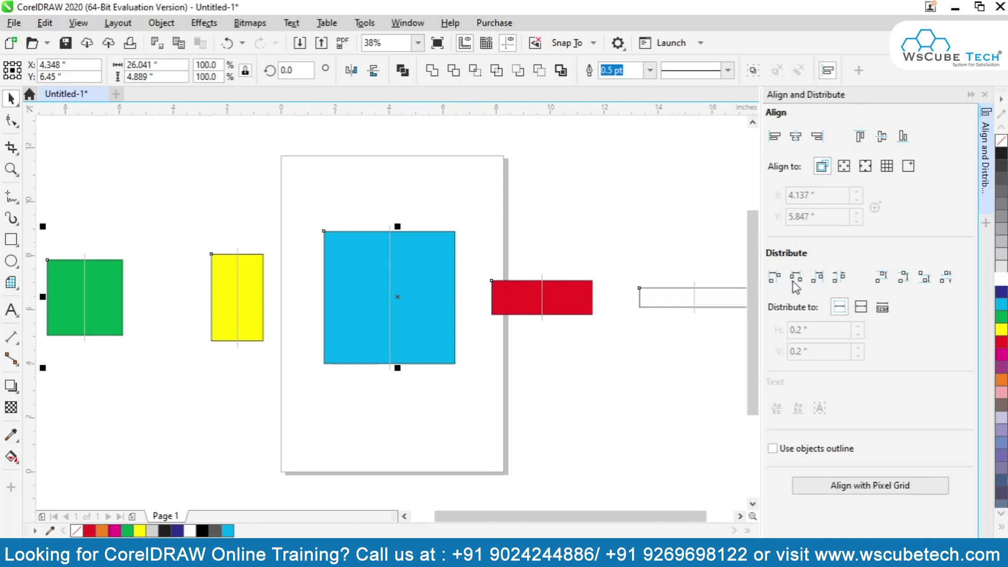
left_click(837, 284)
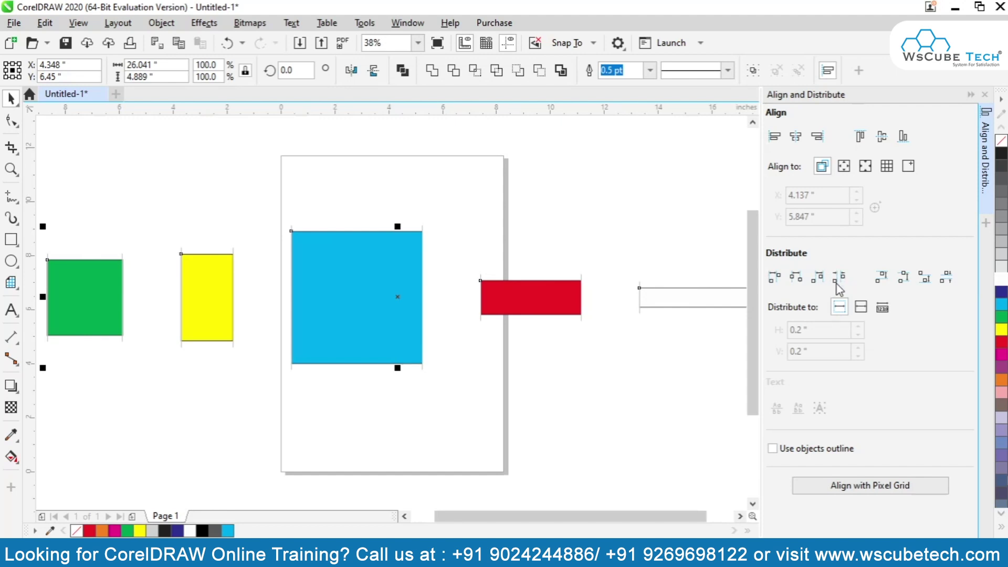
left_click(820, 278)
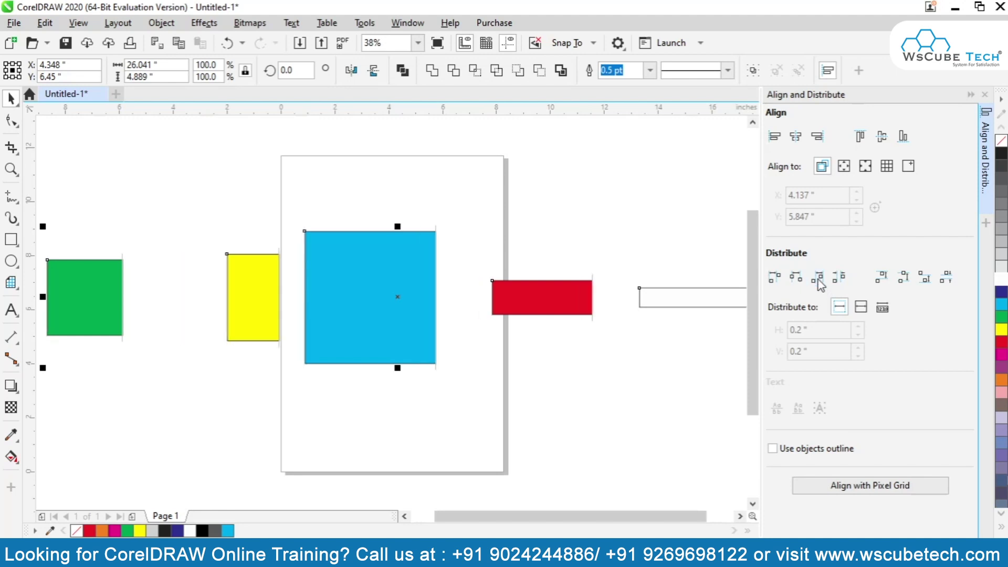
left_click(775, 279)
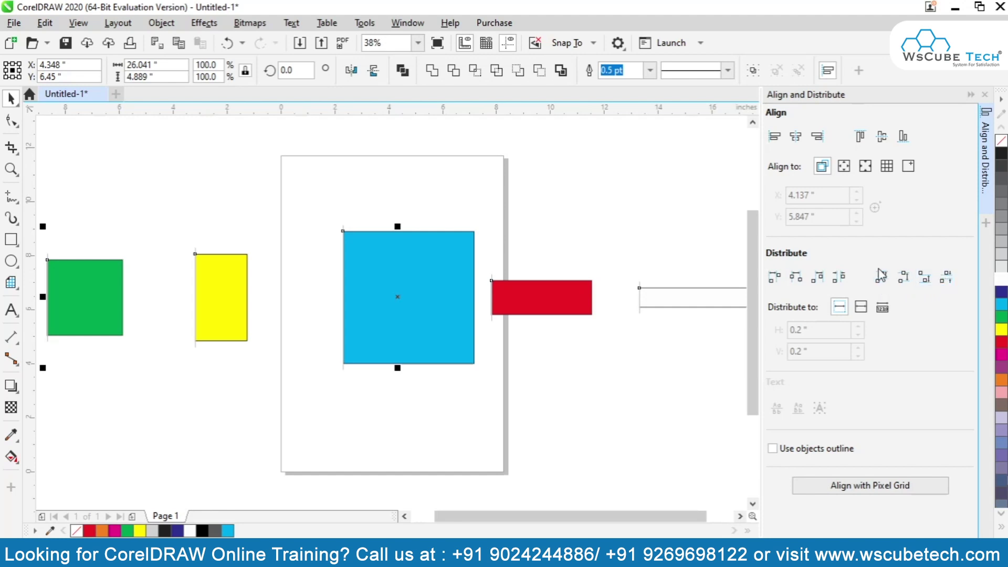
- Rearrange the rectangles into a column beside the page, ordered green, yellow, blue, red and white from top to bottom
key("F3")
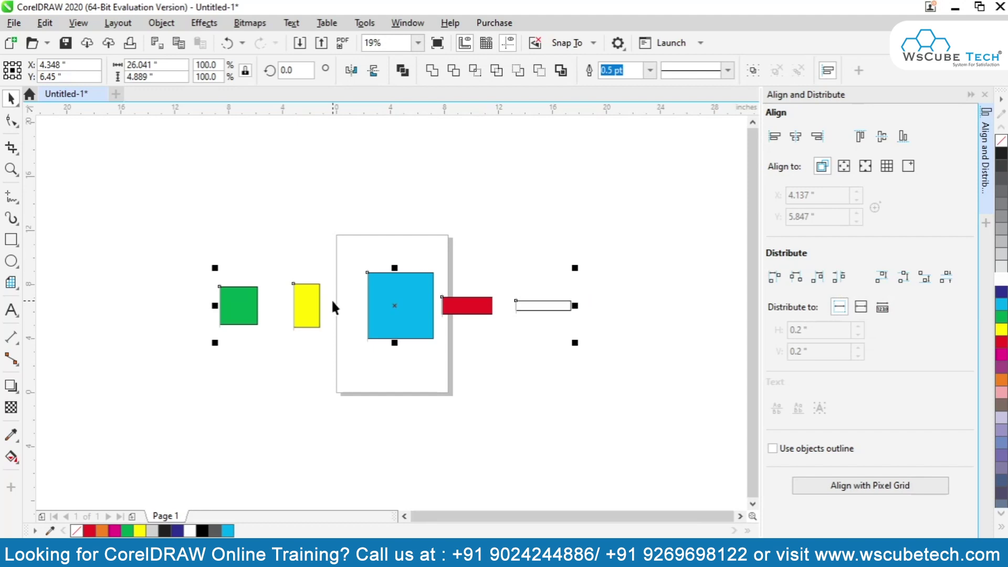
left_click(309, 389)
left_click_drag(241, 313, 267, 184)
left_click_drag(305, 301, 230, 228)
left_click_drag(385, 322, 230, 329)
left_click_drag(446, 307, 236, 388)
left_click_drag(541, 308, 236, 484)
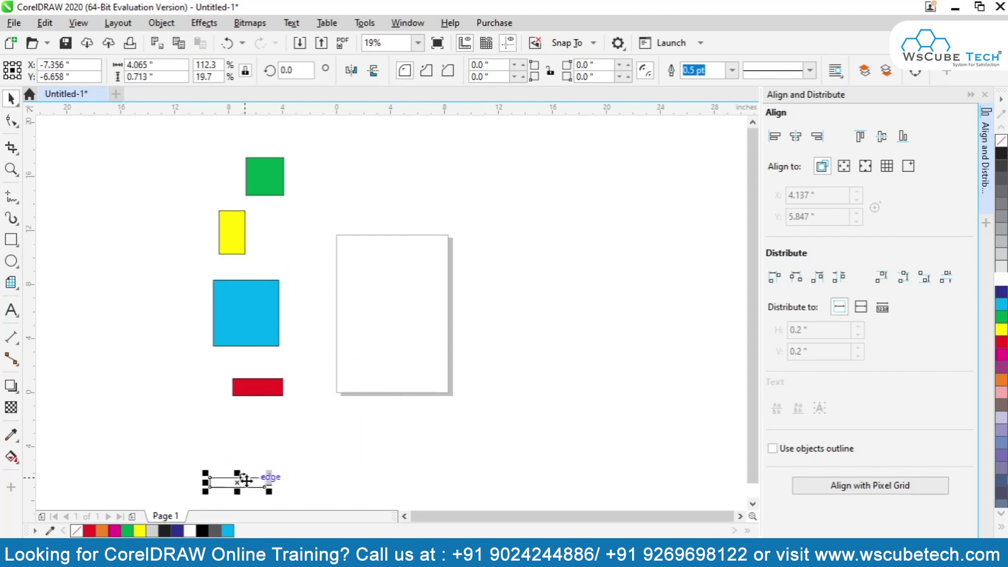
- Align the column's rectangles by left edges, by right edges, and finally by their centres along one vertical line
left_click_drag(149, 135, 304, 495)
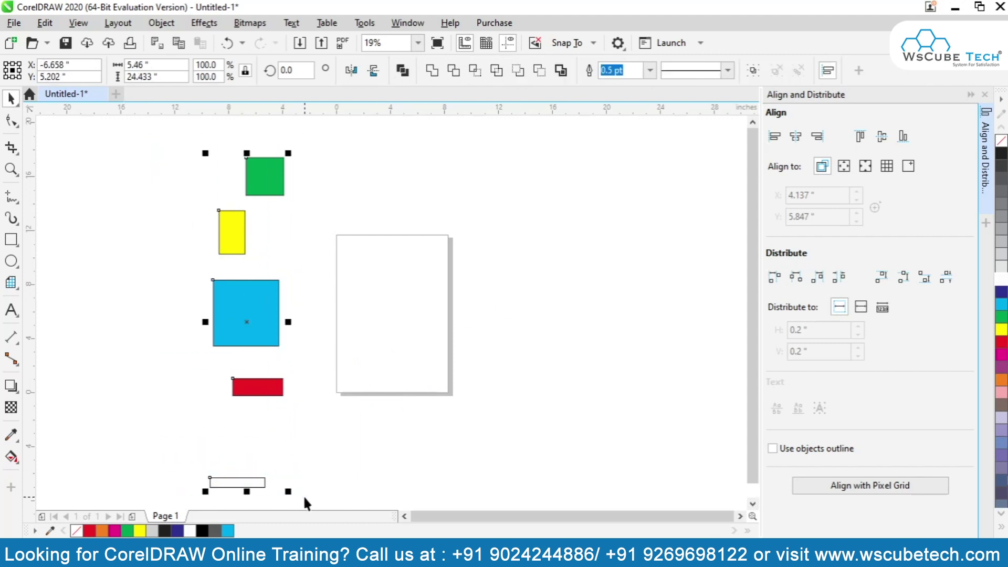
key("l")
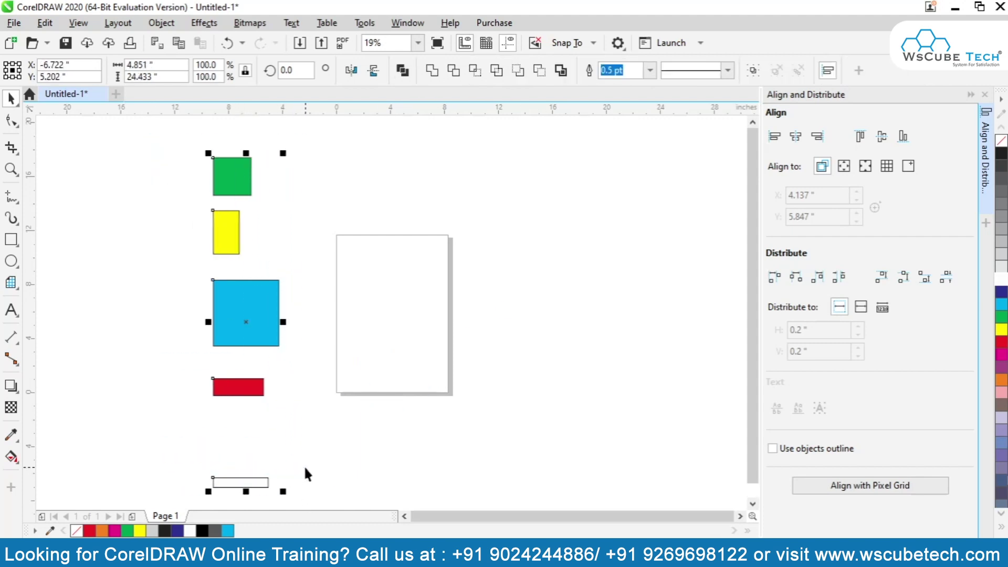
key("c")
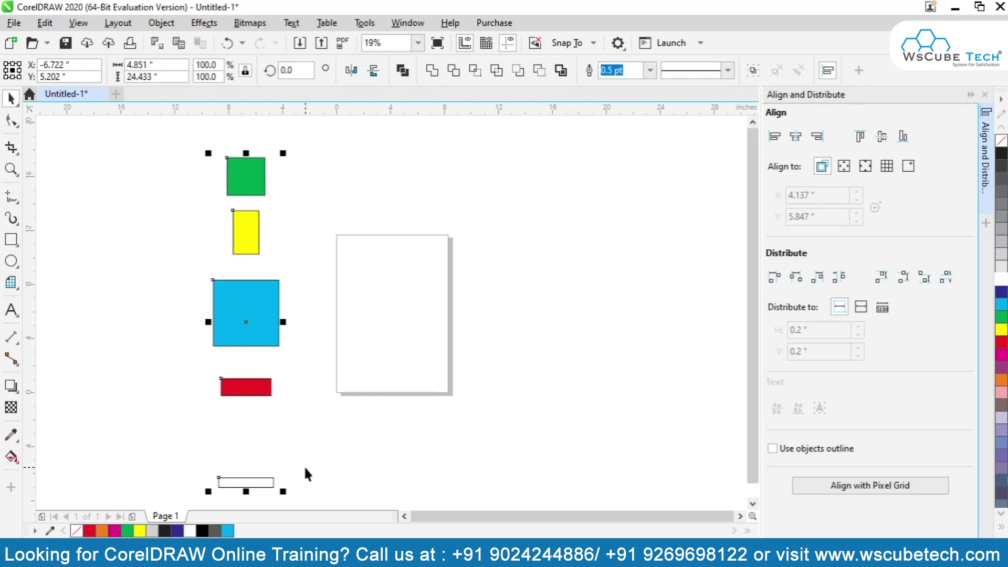
key("r")
key("c")
- Distribute the column vertically in turn by top edges, by centres, by bottom edges and finally by equal spacing
left_click(885, 284)
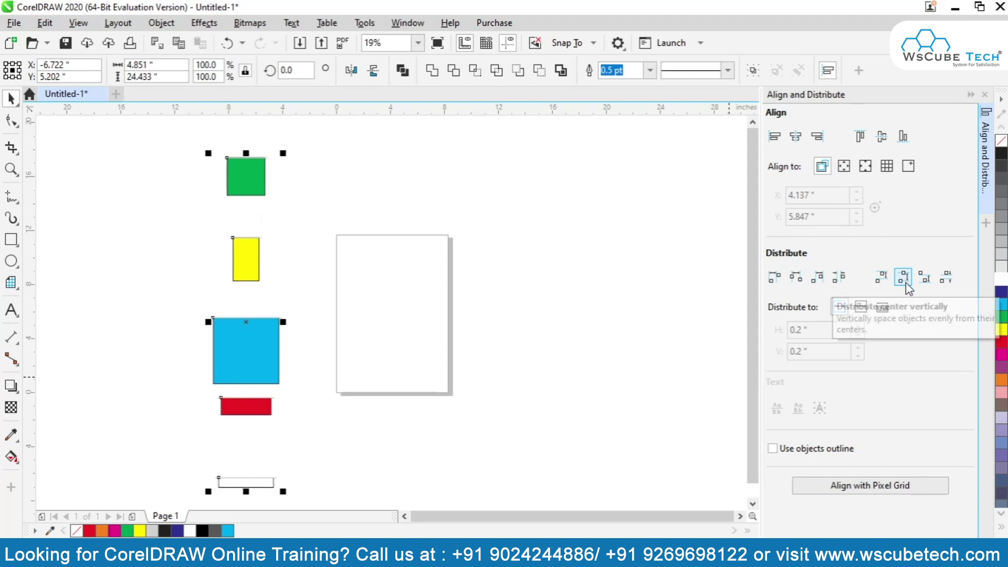
left_click(905, 283)
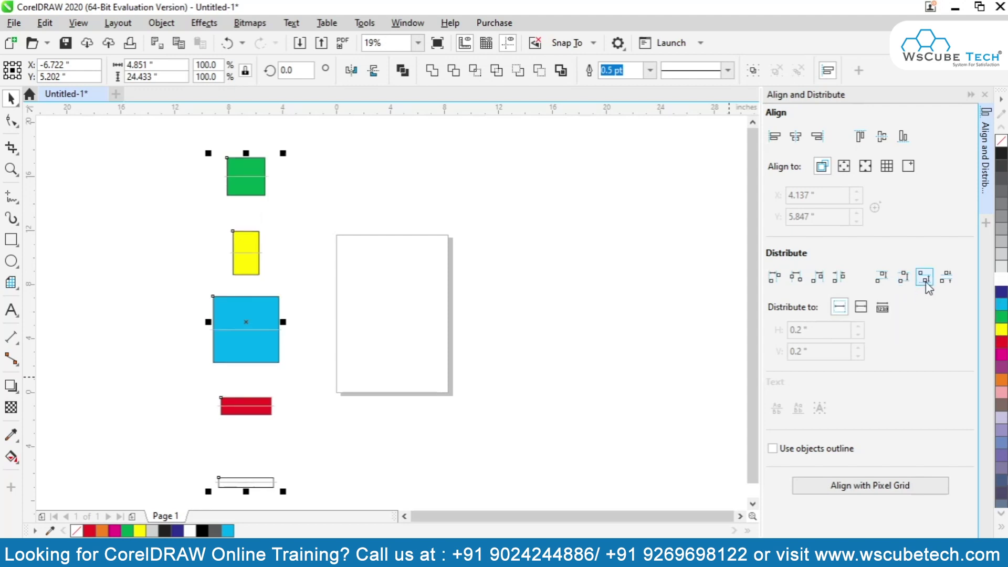
left_click(945, 278)
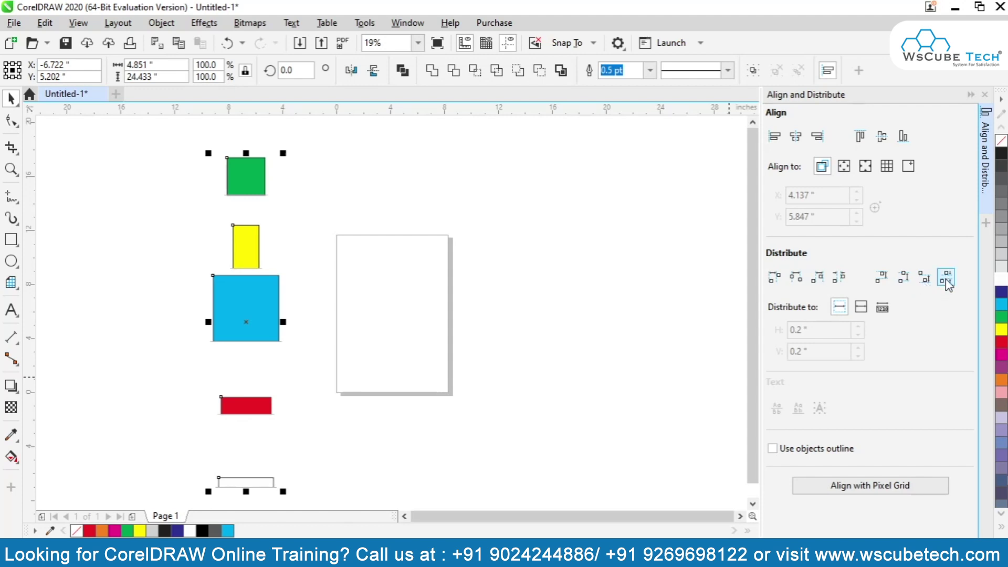
- Distribute the column's rectangles with equal vertical spacing, and delete them all from the drawing
left_click(946, 279)
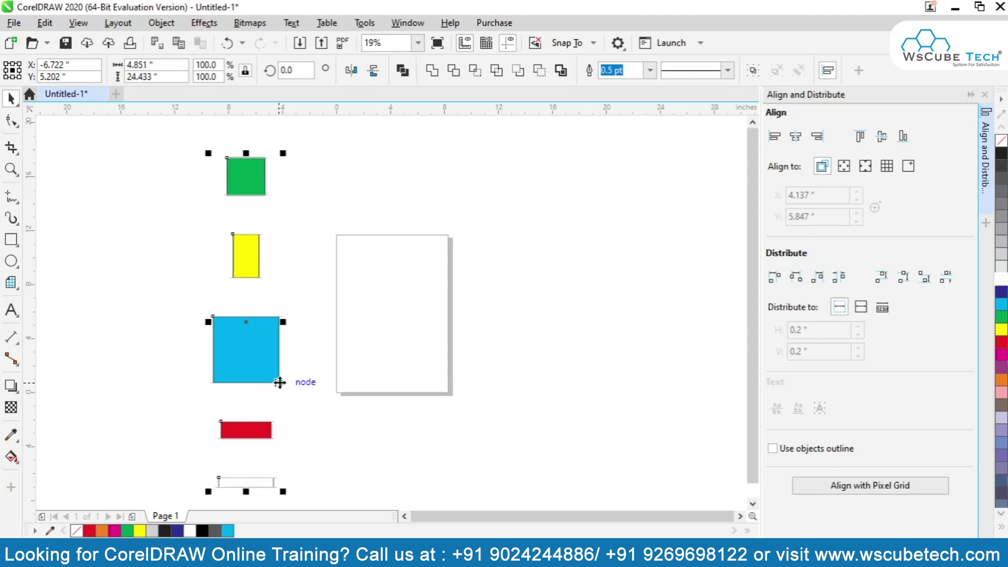
left_click(985, 94)
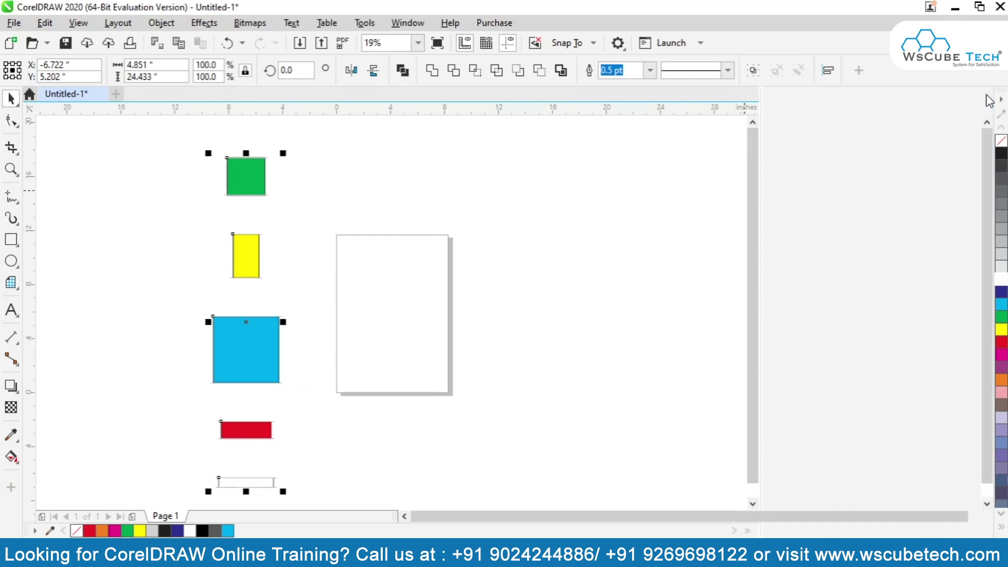
key("Delete")
- Draw a rectangle about 4.14 by 2.12 inches in the upper part of the page
key("shift+F4")
key("F2")
left_click_drag(368, 140, 651, 350)
left_click(11, 239)
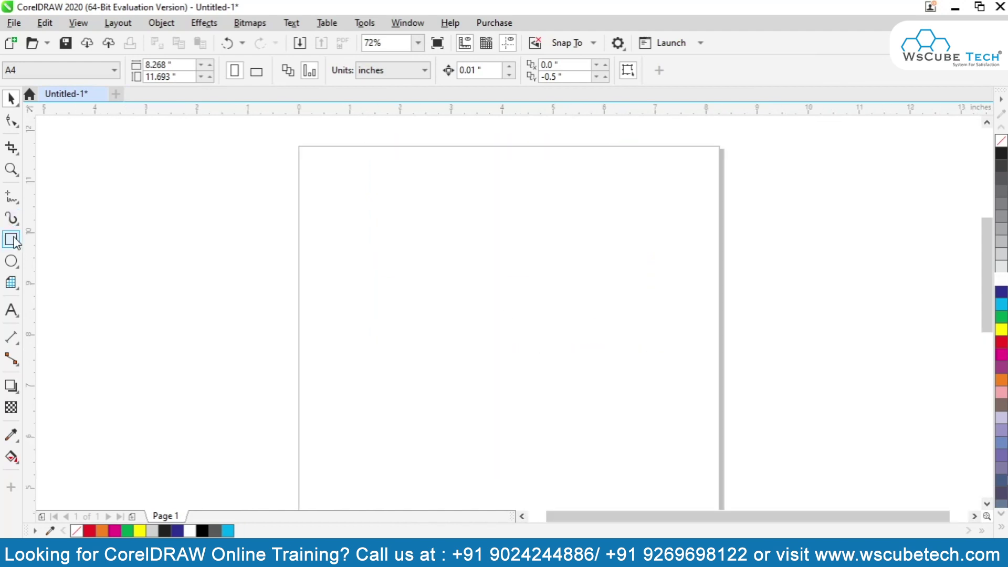
left_click_drag(363, 204, 573, 312)
left_click(11, 99)
- Set the rectangle's width to 3.35 inches and, with the proportions unlocked, its height to 2.1 inches
left_click_drag(157, 65, 76, 76)
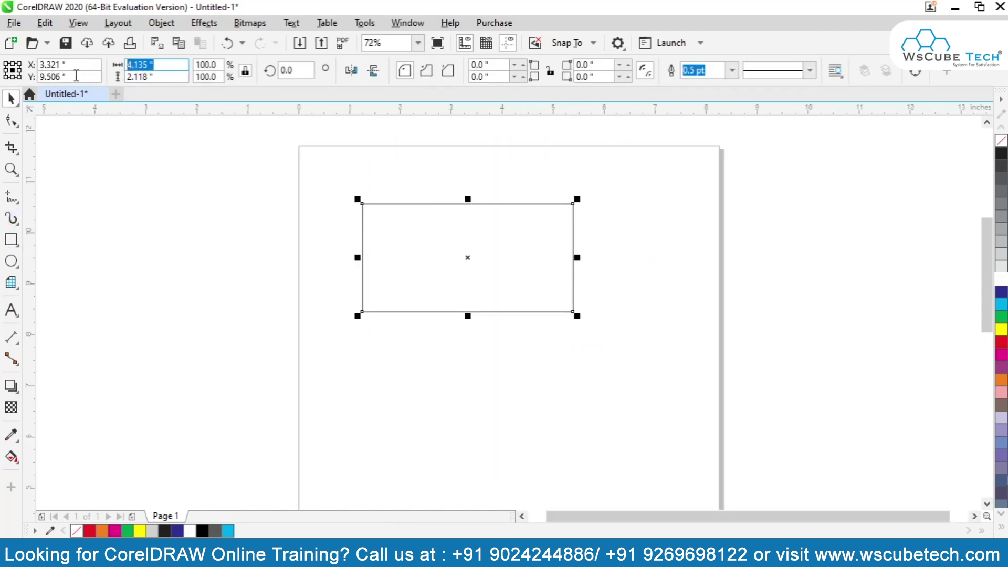
type("3.35")
key("Return")
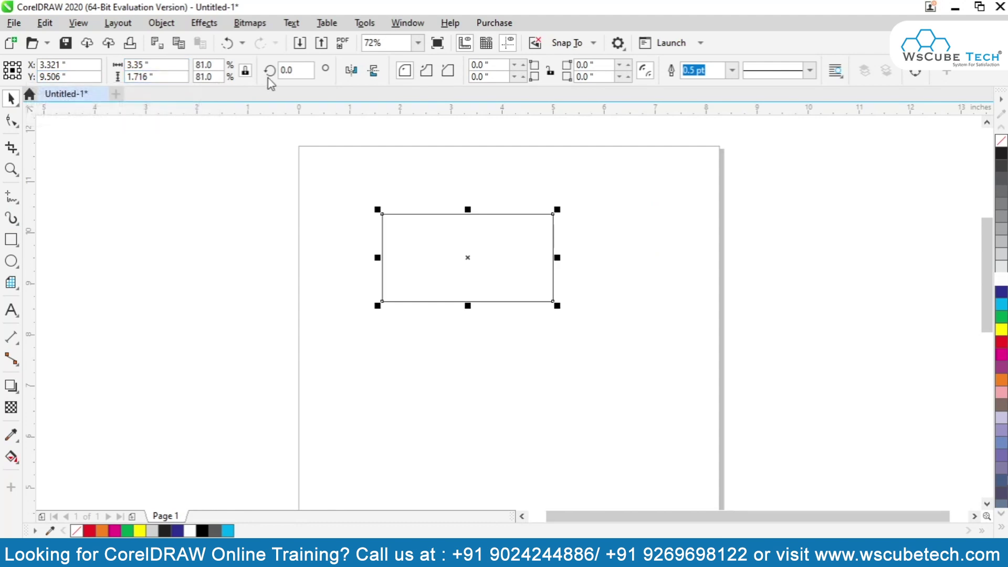
left_click(245, 71)
left_click_drag(164, 76, 74, 76)
type("2.1")
key("Return")
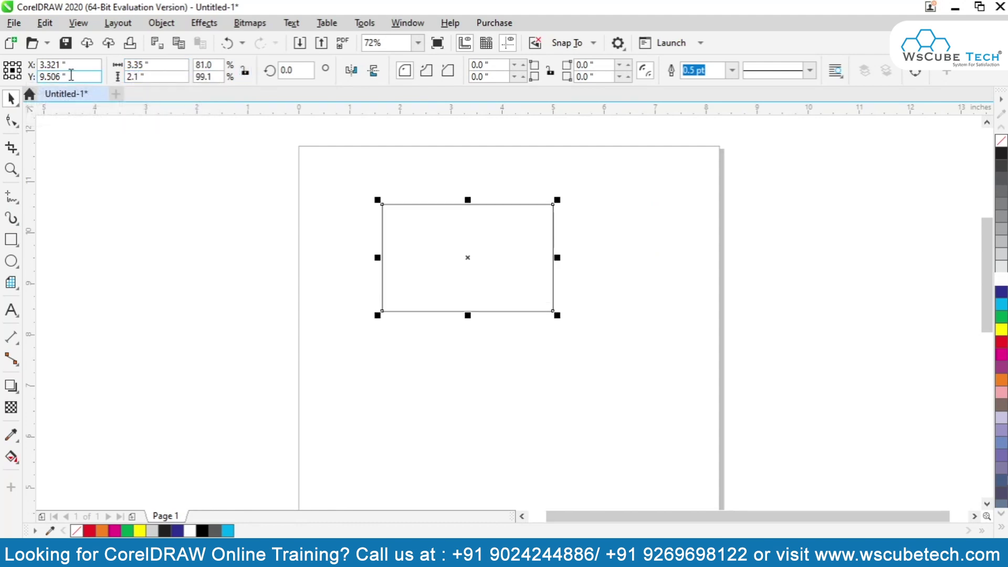
- Start a single line of artistic text across the card rectangle with the landmark part of the address
key("shift+F2")
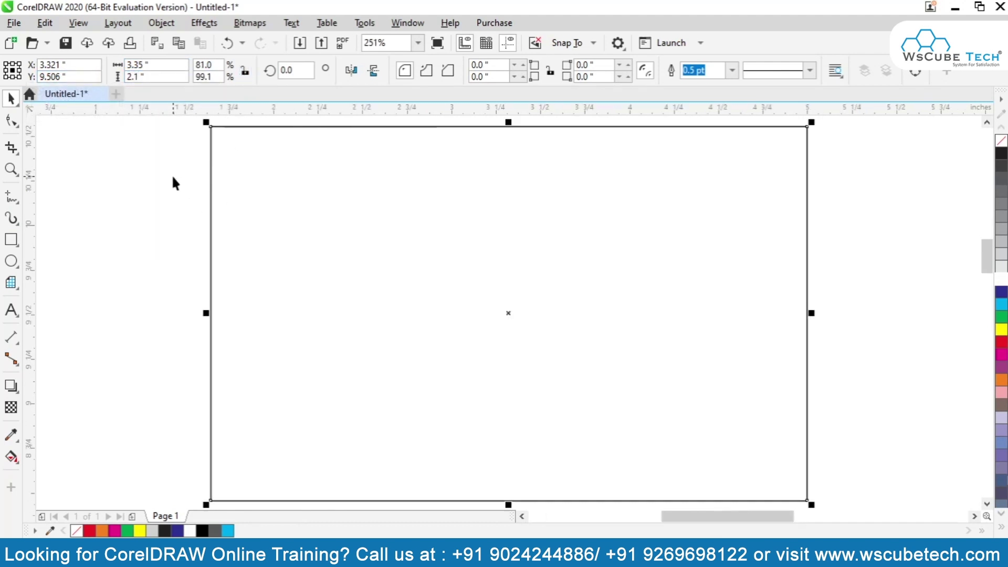
left_click(11, 310)
left_click(140, 367)
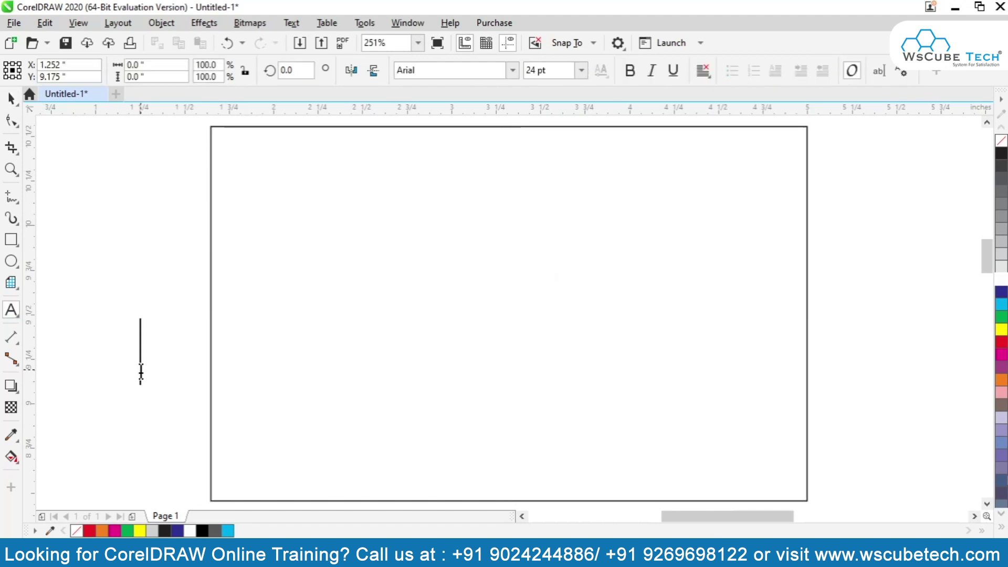
type("Opp")
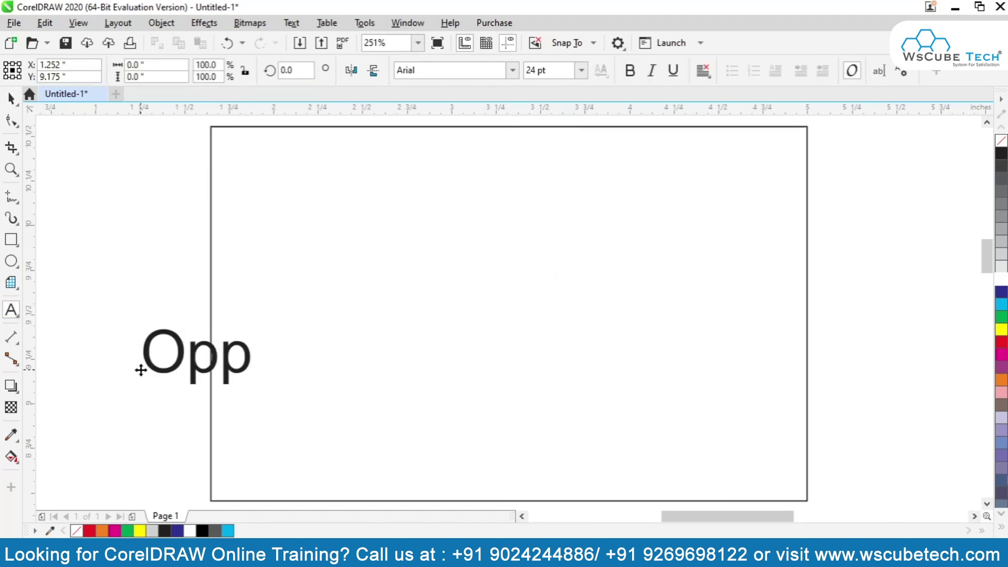
type(". Swagat ")
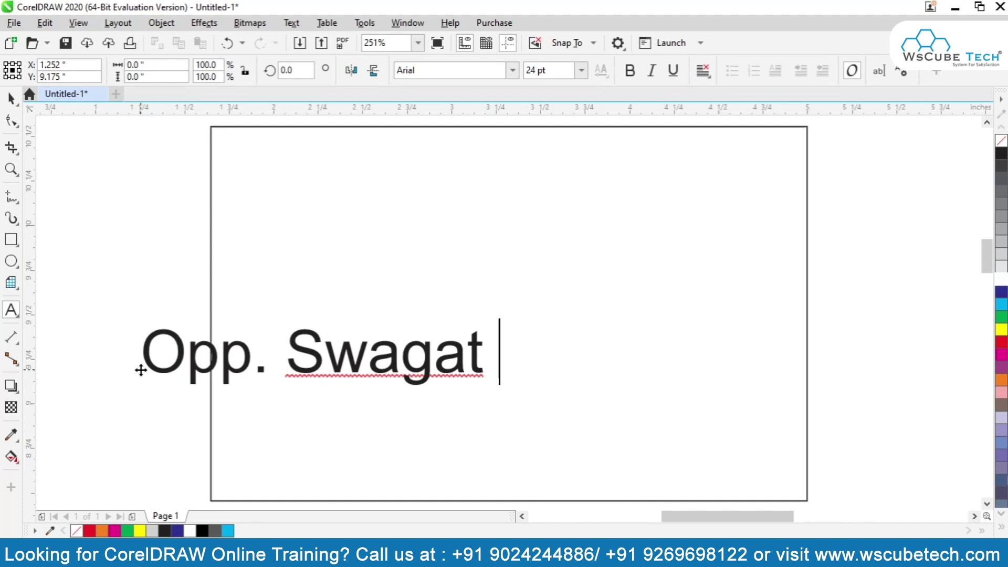
type("Juoice")
key("BackSpace")
key("BackSpace")
key("BackSpace")
key("BackSpace")
type("uoice")
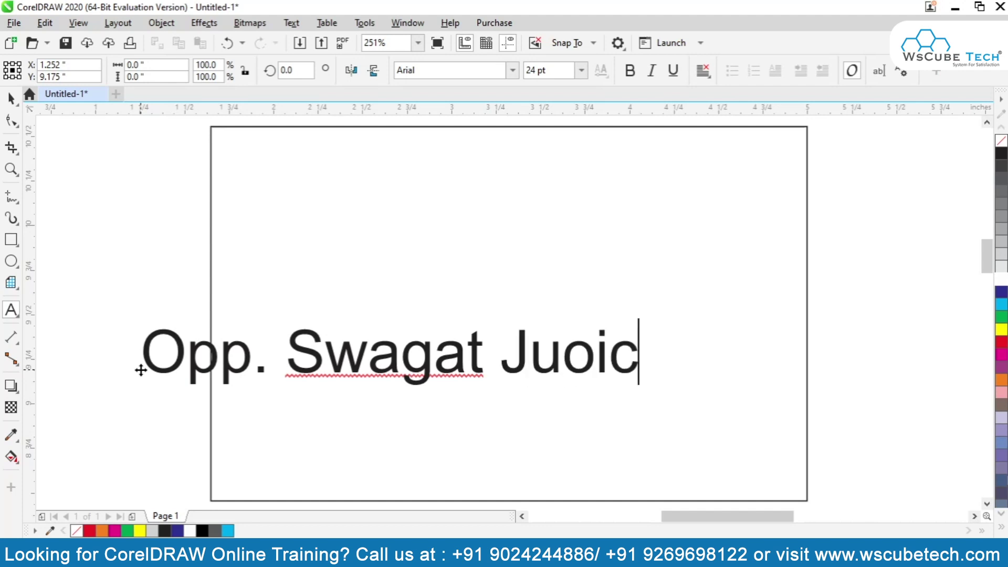
key("BackSpace")
key("BackSpace")
key("BackSpace")
key("BackSpace")
key("BackSpace")
type("ice Co")
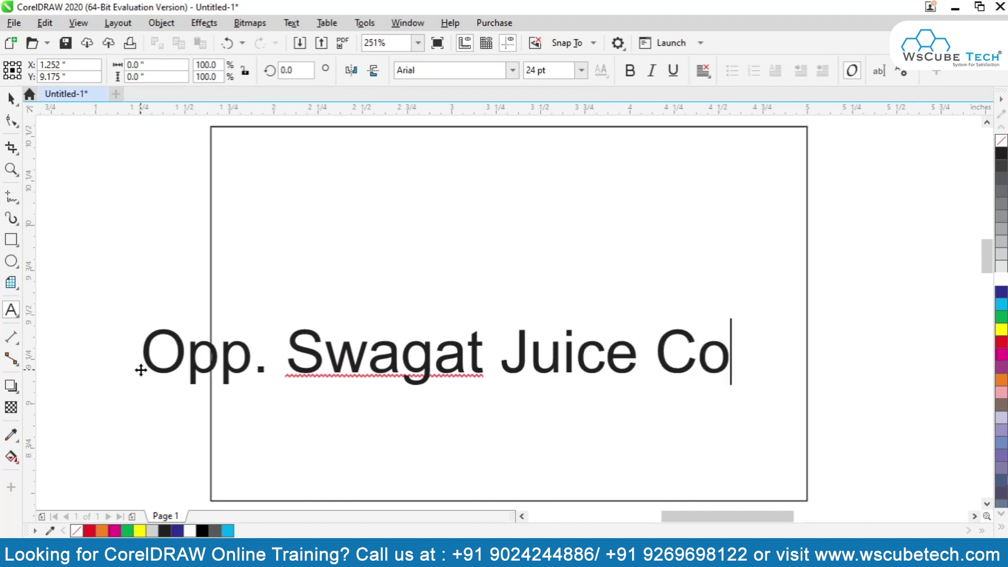
type("recne")
key("BackSpace")
key("BackSpace")
key("BackSpace")
key("BackSpace")
type("ner")
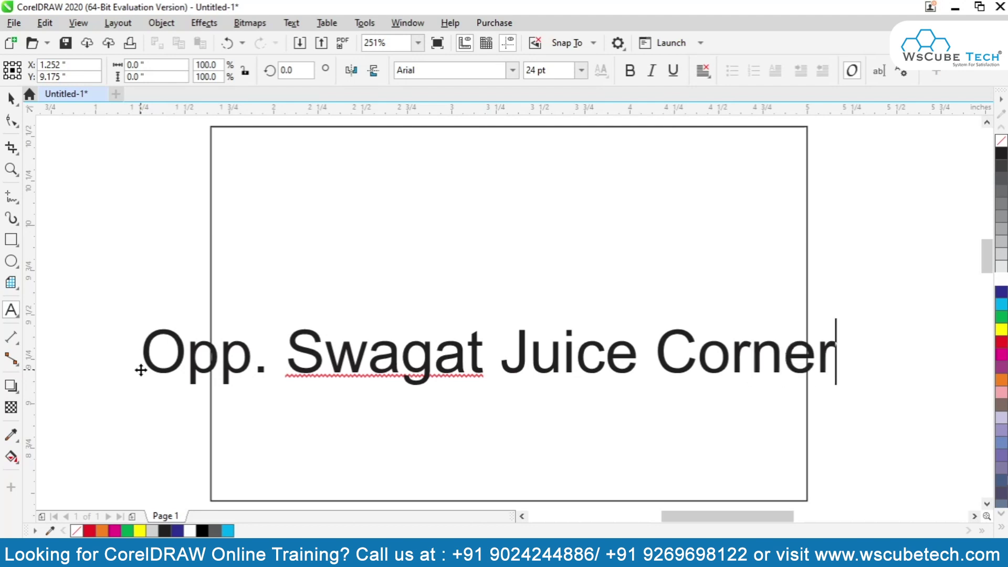
- Extend the address text with the locality and city, separated by commas
type(", Jodhpur")
key("ctrl+Left")
type("Raj")
key("BackSpace")
type("tan")
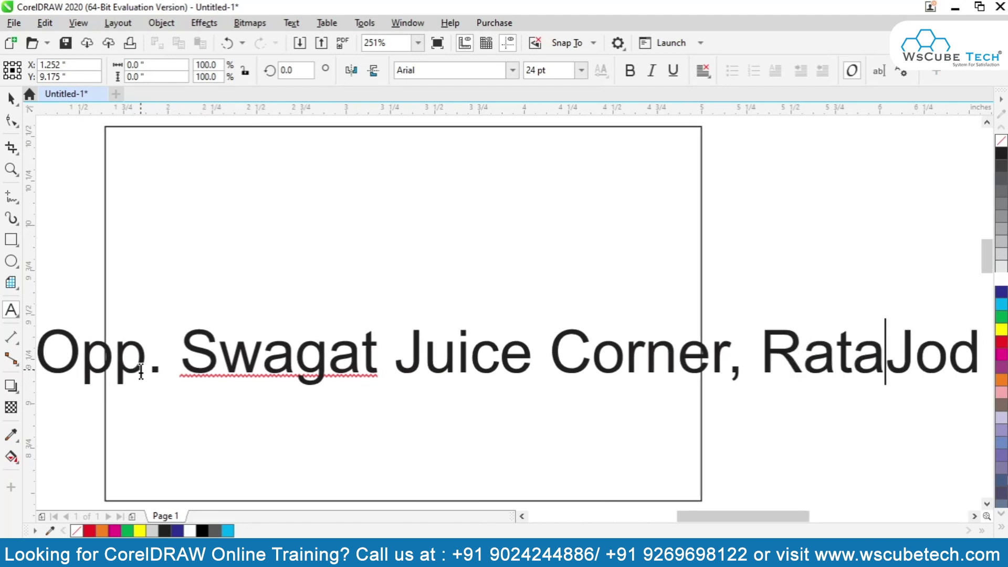
type("ada,")
- Set the address text's font size to 8 pt
left_click(9, 98)
left_click(559, 72)
type("8")
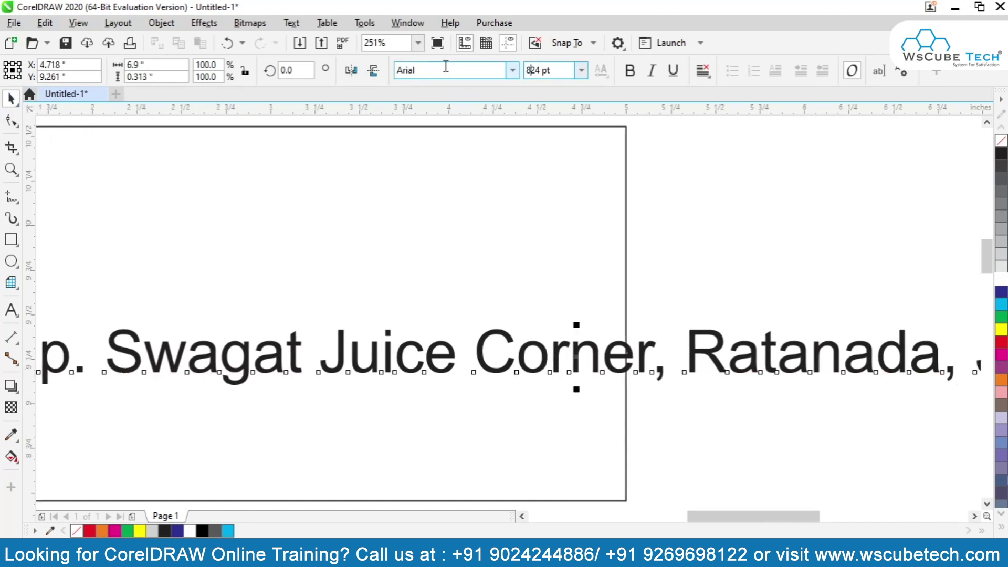
key("Return")
key("Delete")
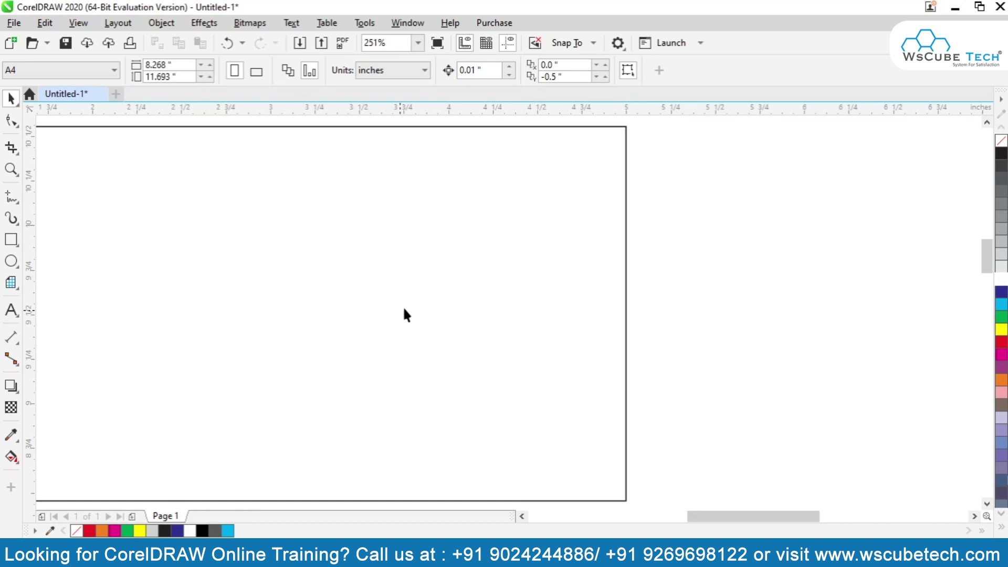
key("ctrl+z")
left_click_drag(566, 72, 456, 62)
type("8824")
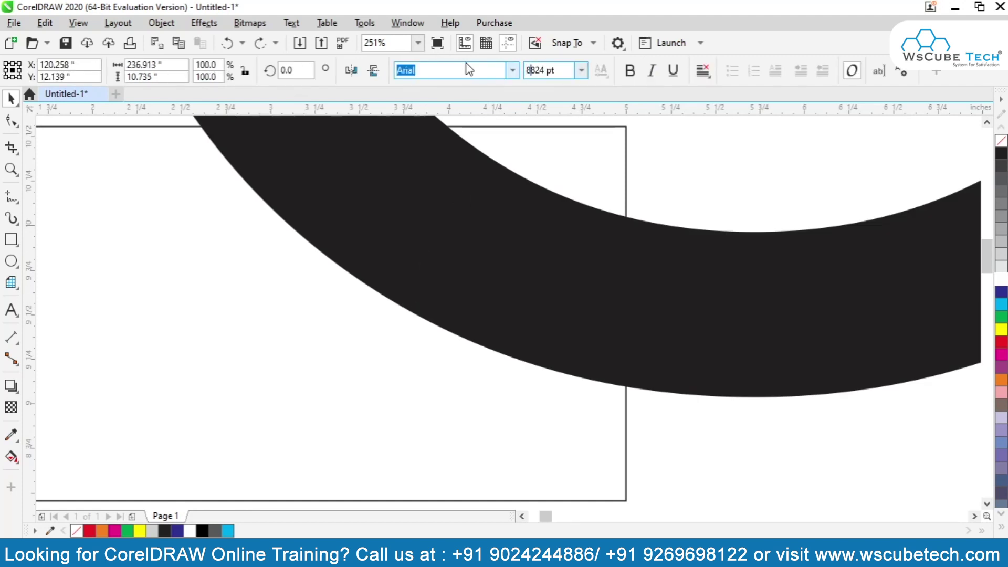
key("Delete")
key("Delete")
key("Delete")
key("Return")
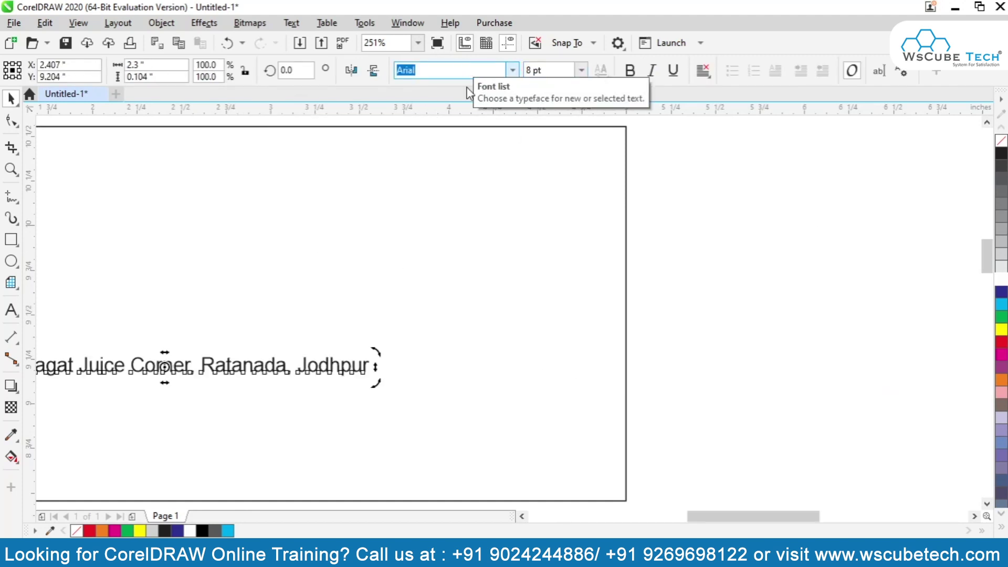
- Move the address text close to the card's lower edge and centre it horizontally on the card
left_click(339, 284)
scroll(339, 284, "left", 3)
left_click(233, 360)
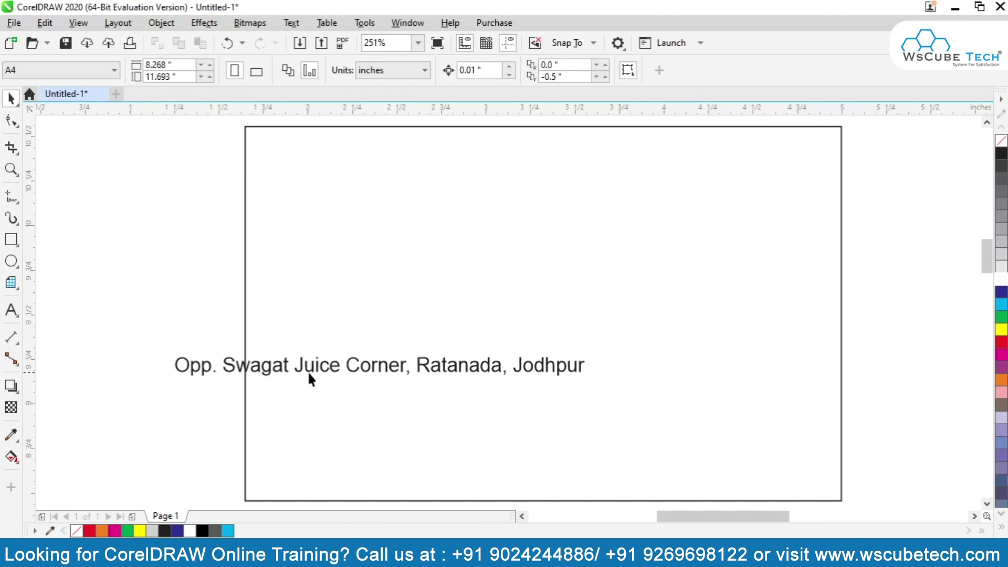
left_click_drag(311, 368, 494, 475)
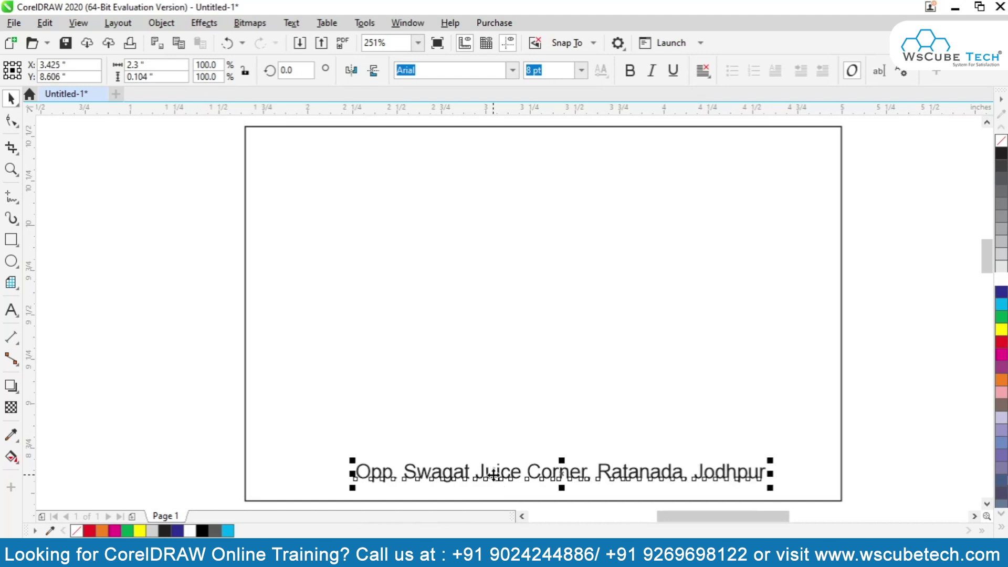
left_click(421, 352)
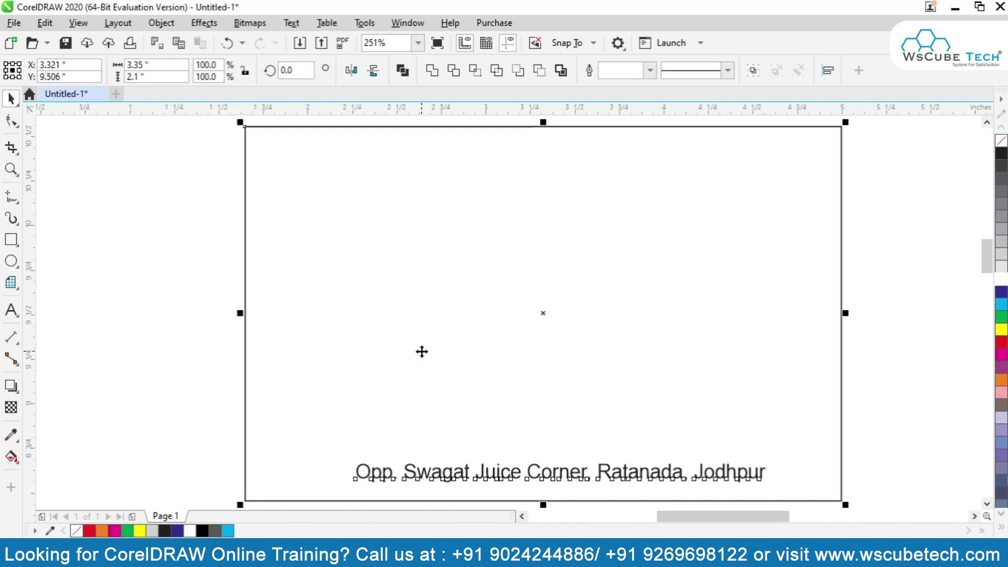
key("c")
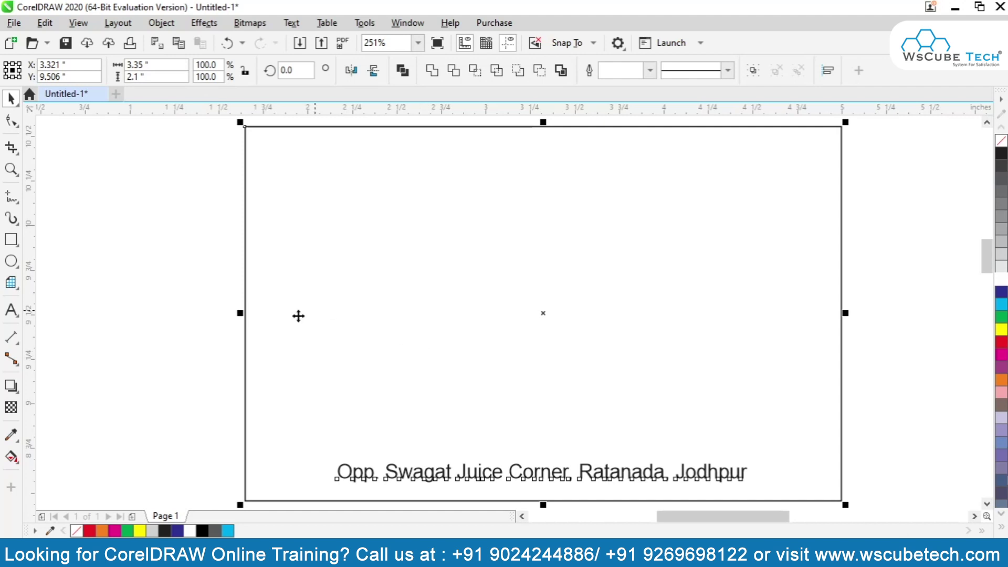
left_click(133, 326)
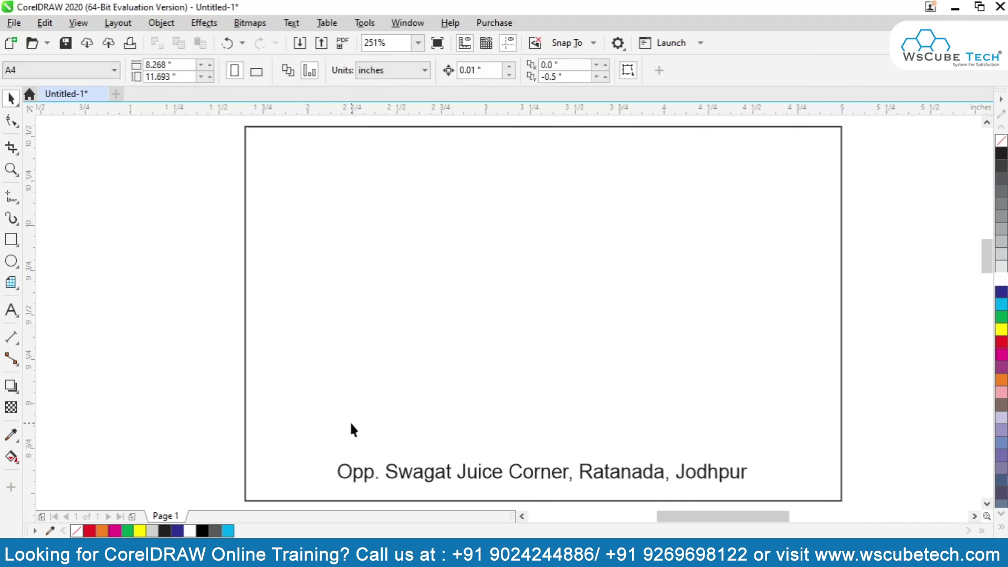
- Copy the card rectangle as a strip about 0.23 inches high along its lower edge, filled dark blue without an outline
left_click(353, 374)
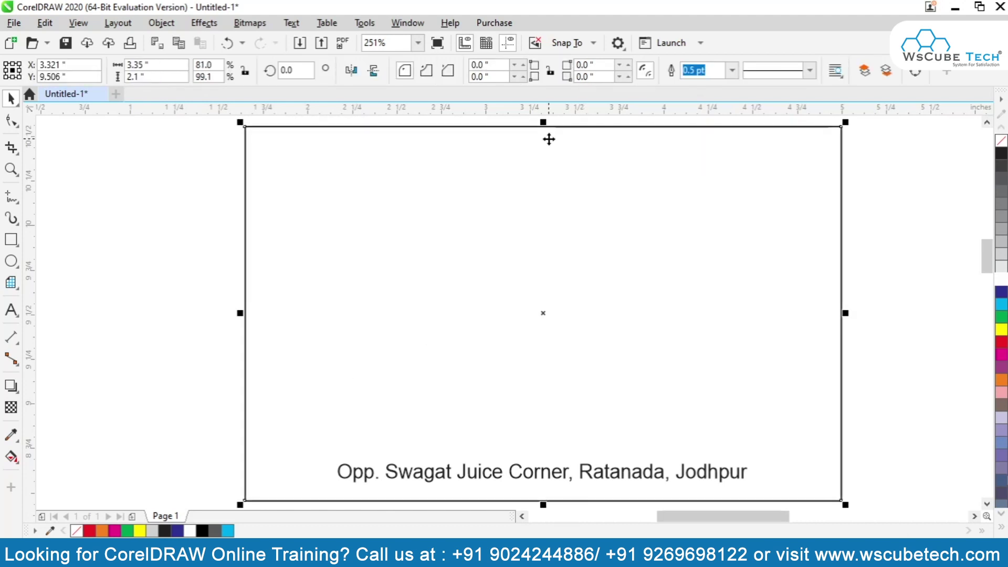
left_click_drag(543, 124, 544, 456)
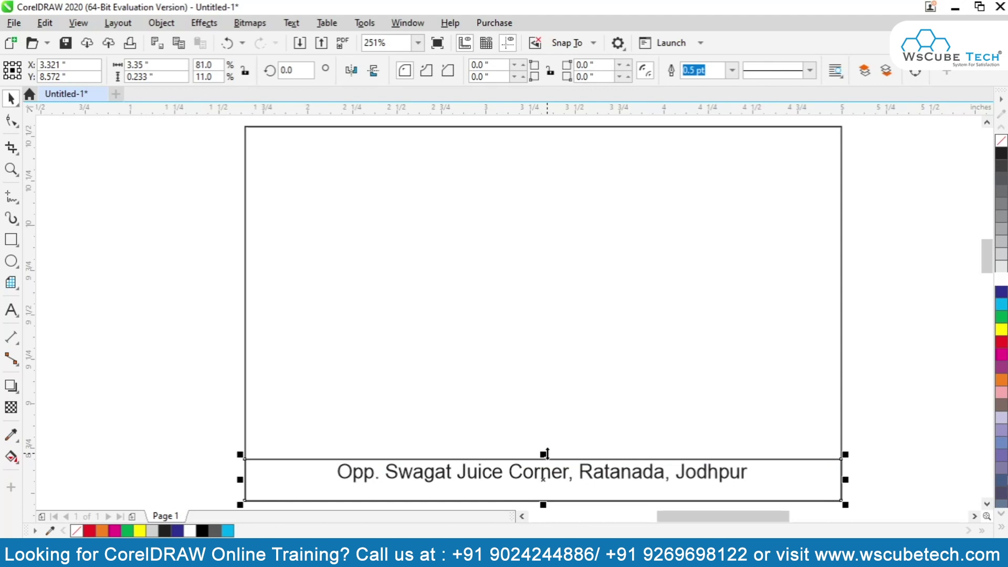
left_click(1001, 293)
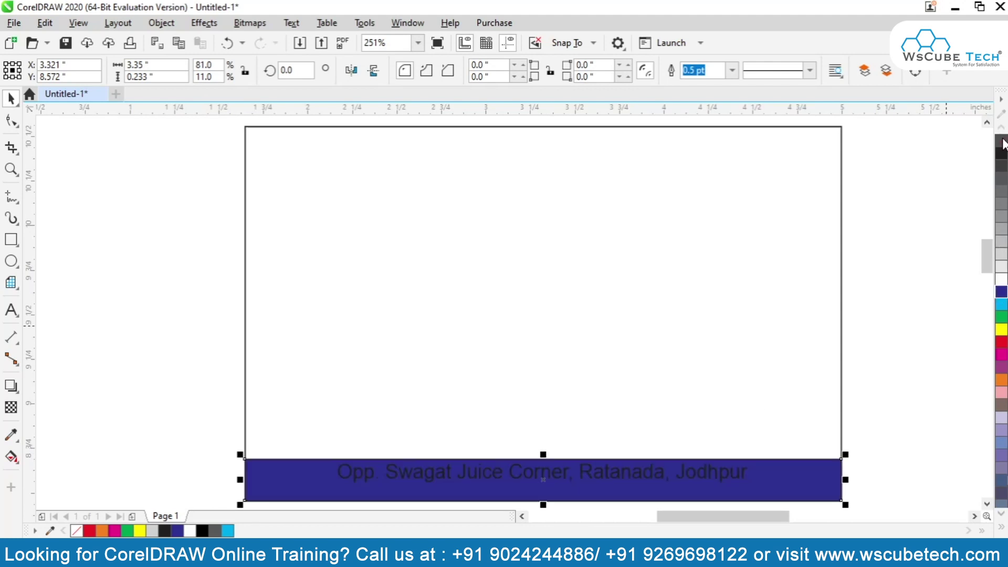
right_click(1001, 141)
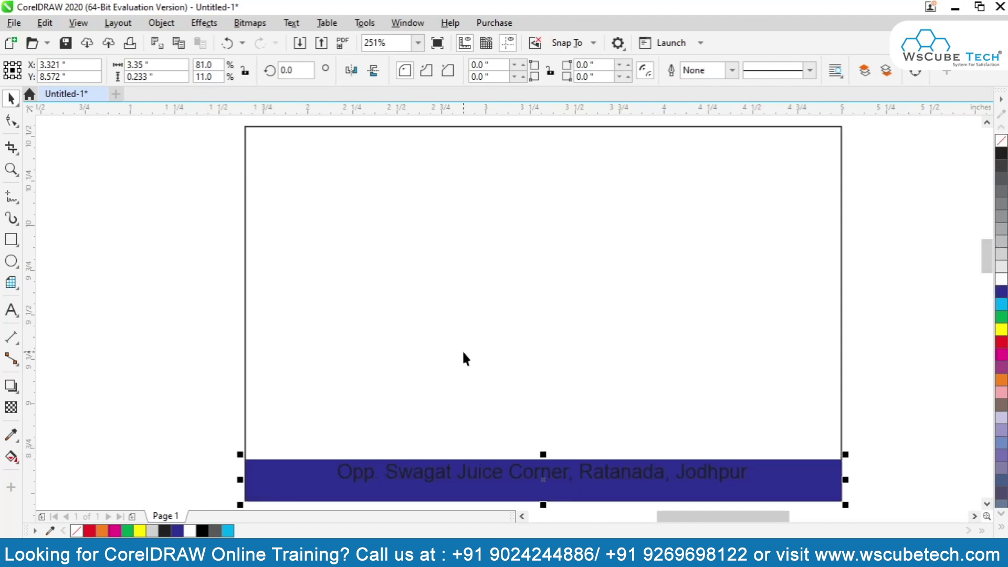
- Colour the address text yellow and bring it in front of the blue strip
left_click(588, 470)
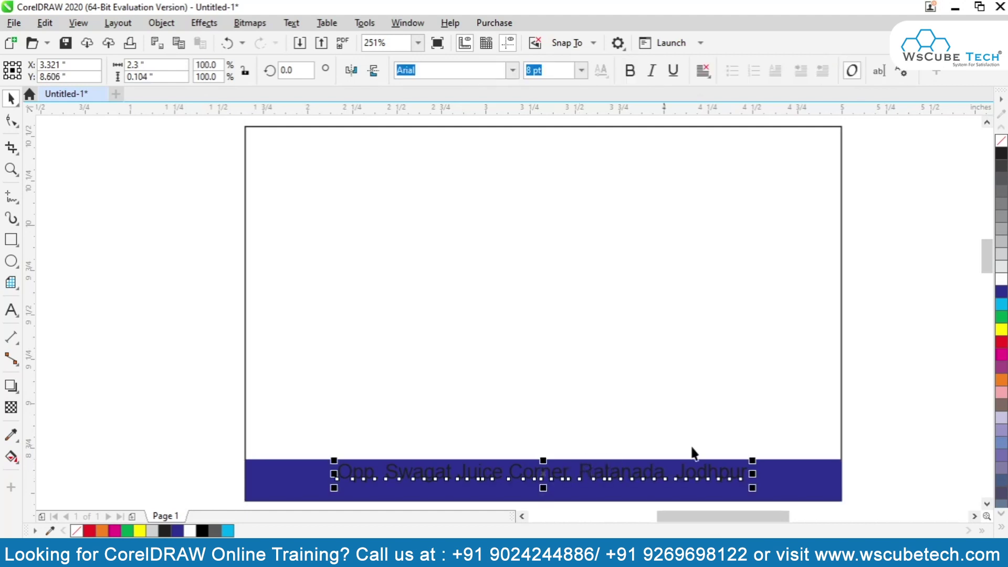
left_click(1001, 279)
key("shift+Page_Down")
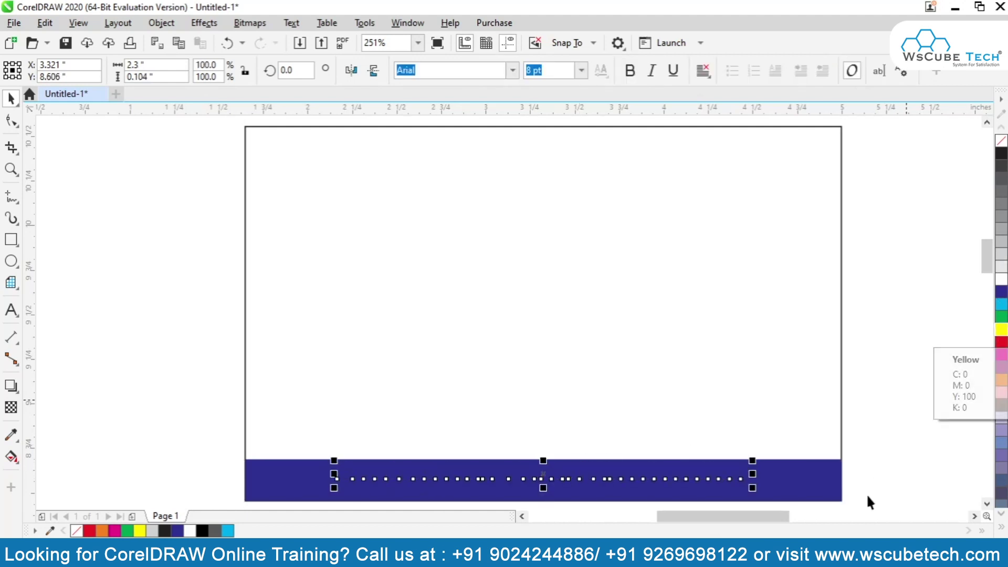
left_click(819, 470)
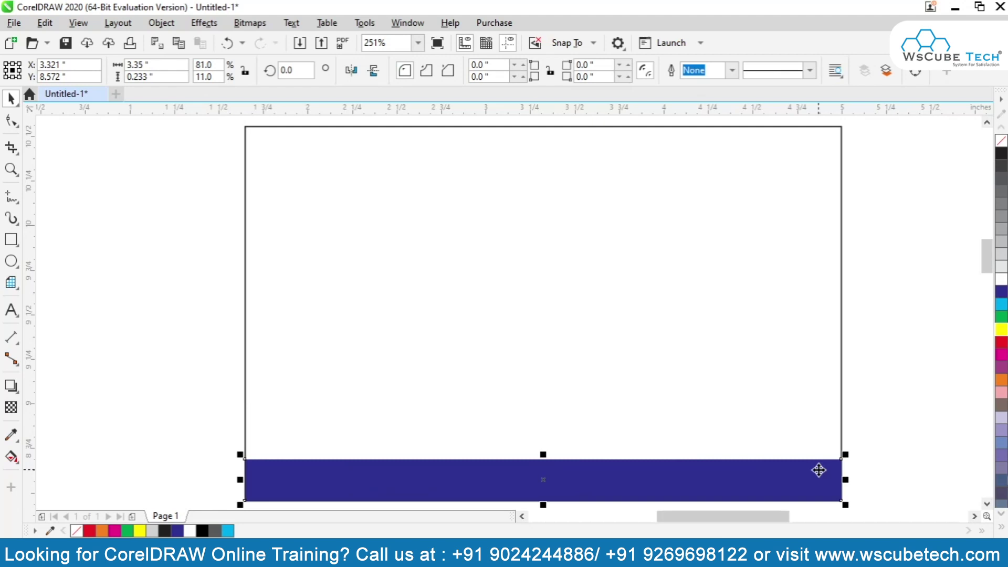
left_click_drag(173, 413, 822, 486)
key("shift+Page_Up")
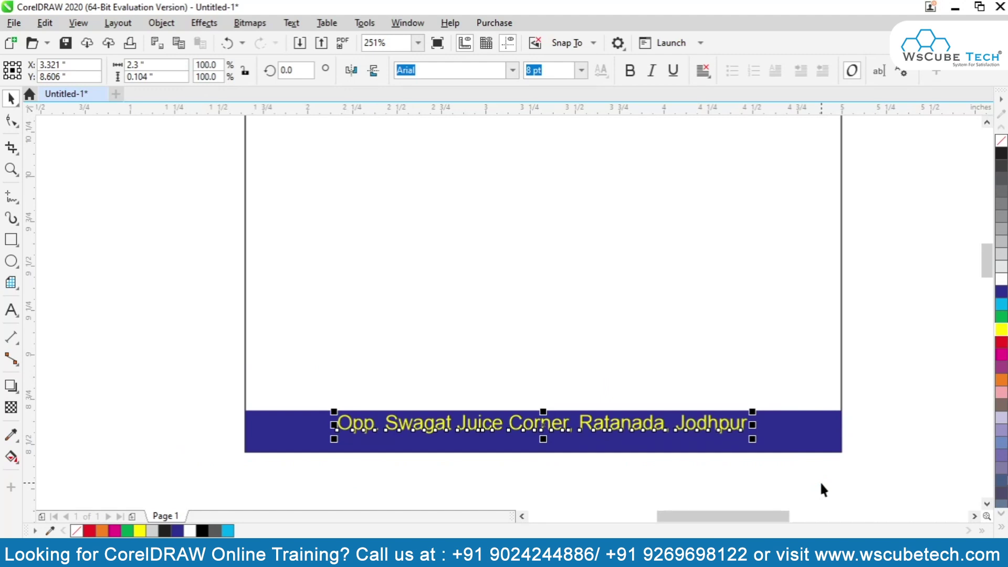
left_click_drag(822, 484, 787, 533)
left_click(135, 344)
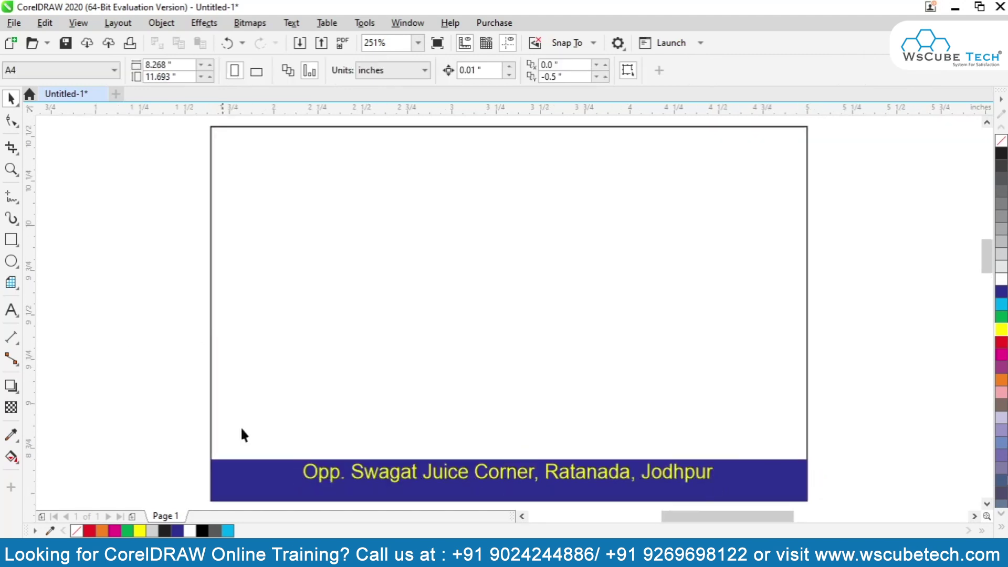
- Group the address text with the blue strip, and move the group to the card's upper edge and back down
left_click(334, 476)
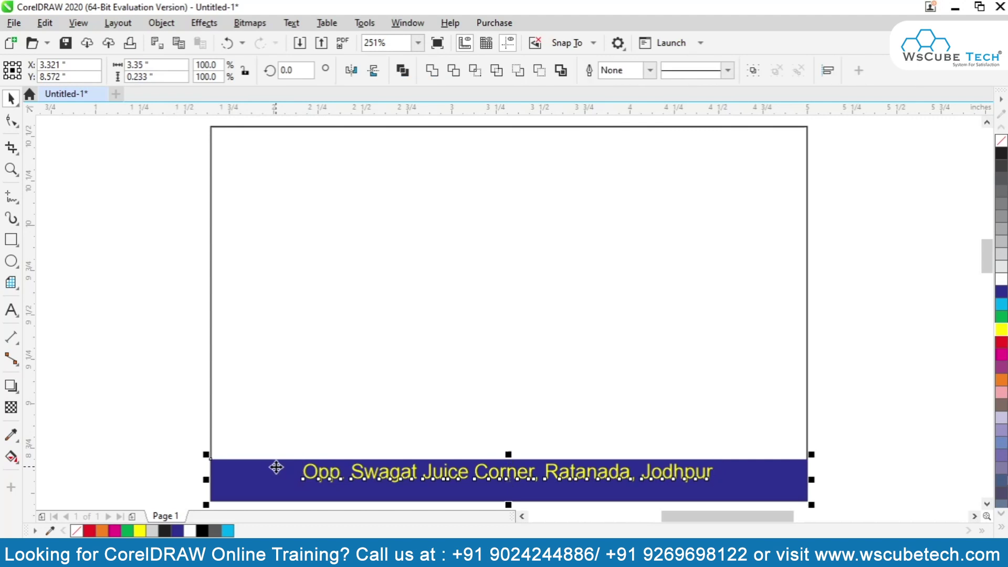
key("ctrl+g")
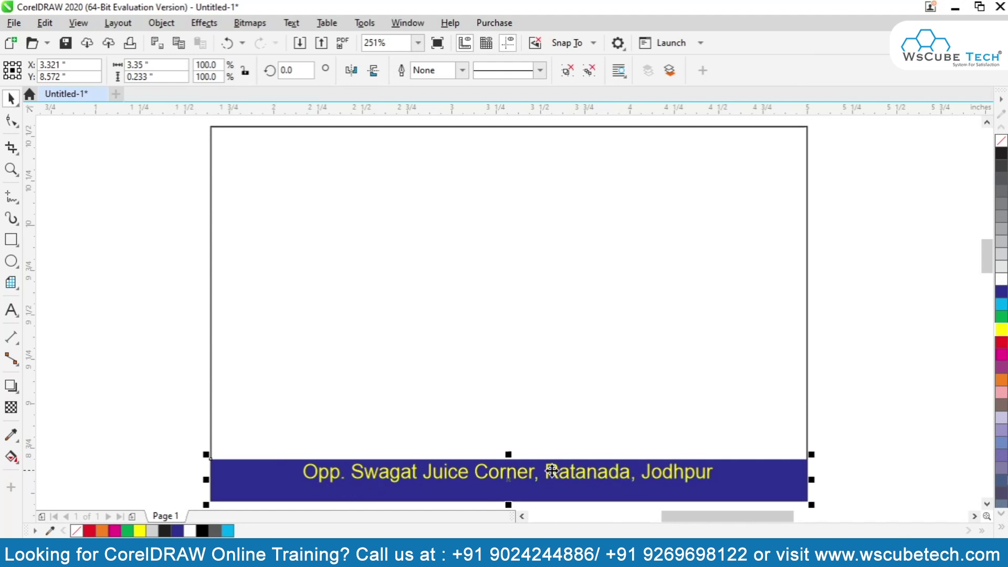
left_click_drag(500, 473, 499, 146)
left_click_drag(494, 143, 505, 479)
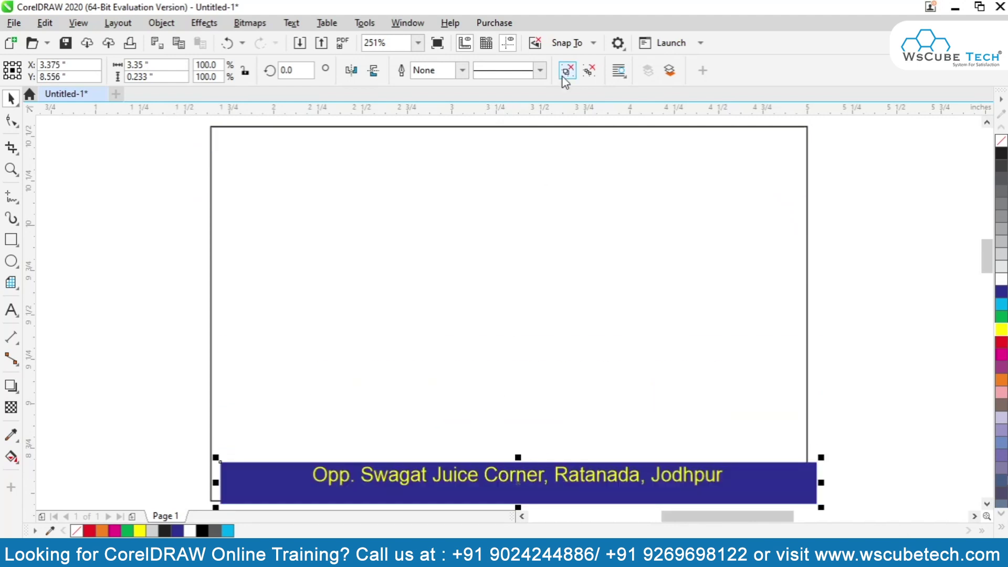
- Centre the address and blue strip group horizontally on the visiting card rectangle
left_click(302, 392, "shift")
key("c")
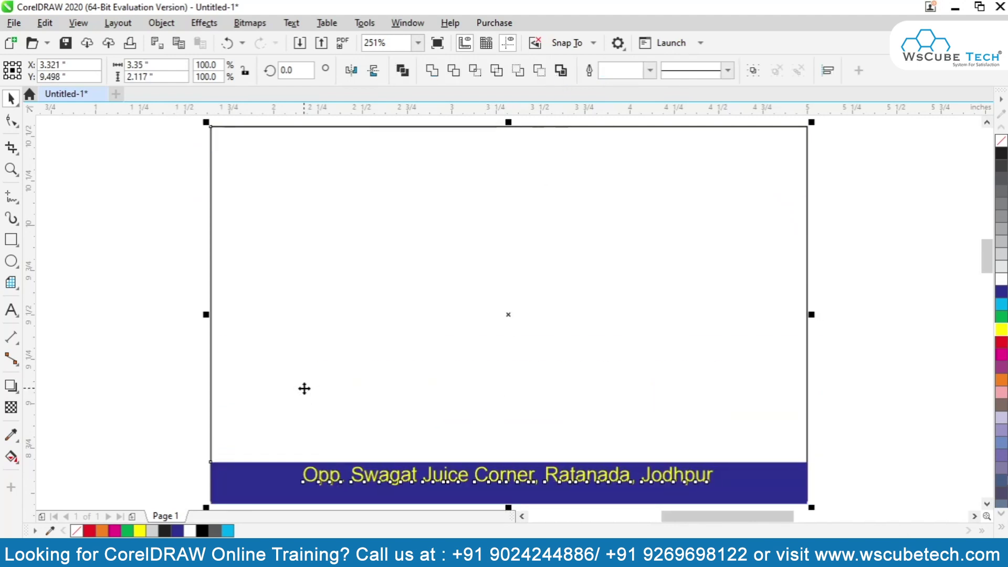
left_click(150, 252)
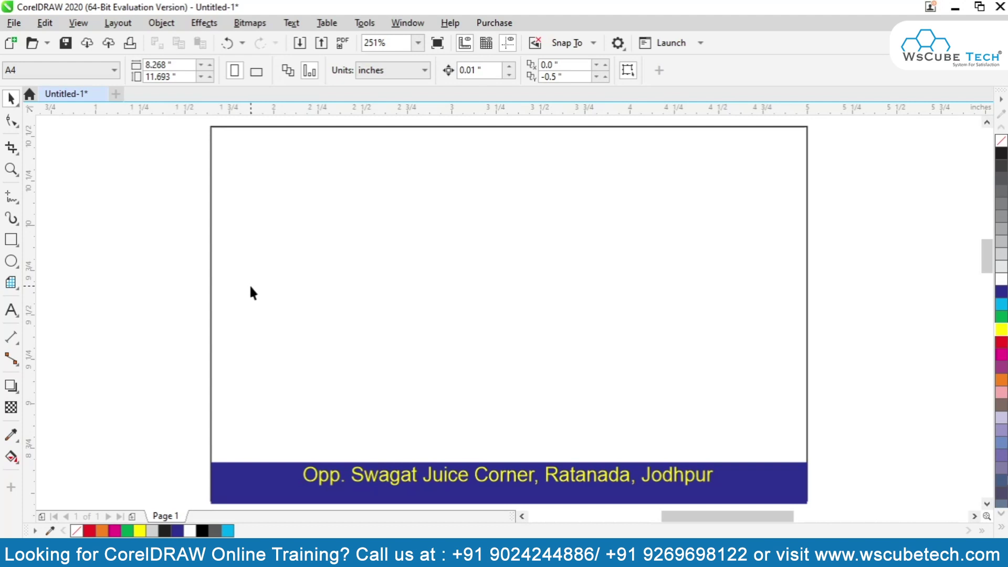
- Draw six small ellipses scattered far outside the page, three along the upper side and three along the lower side
key("shift+F4")
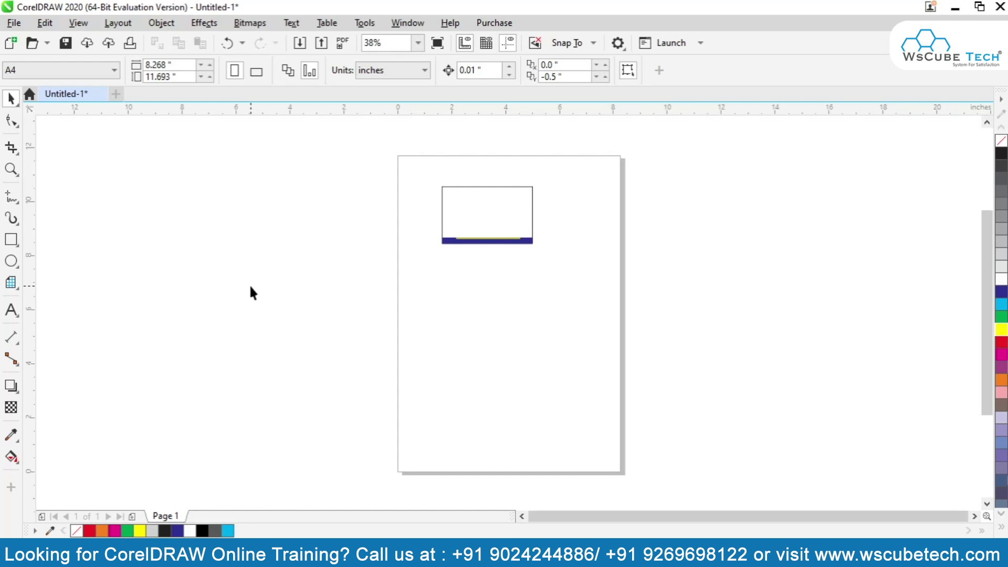
key("F4")
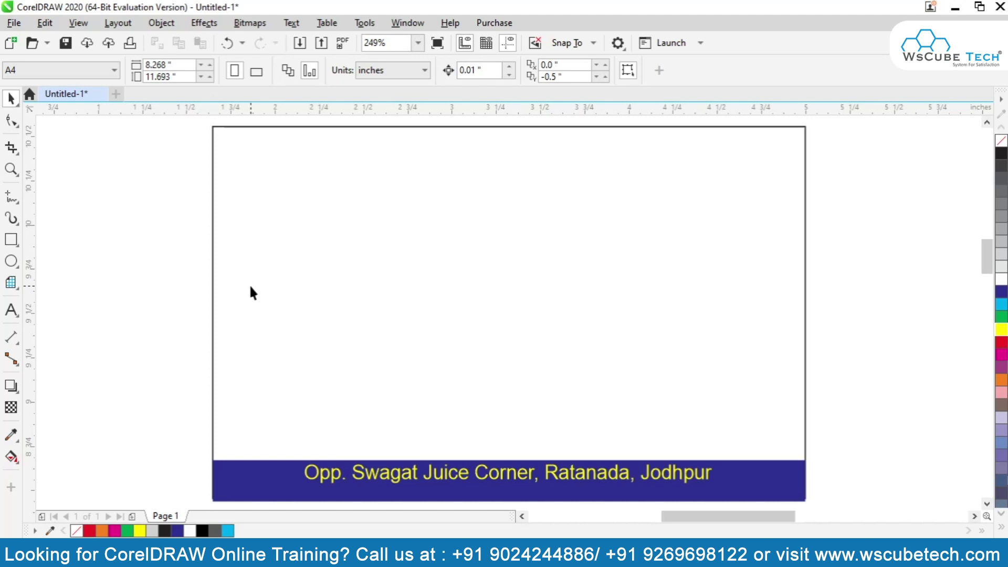
scroll(249, 287, "down", 10)
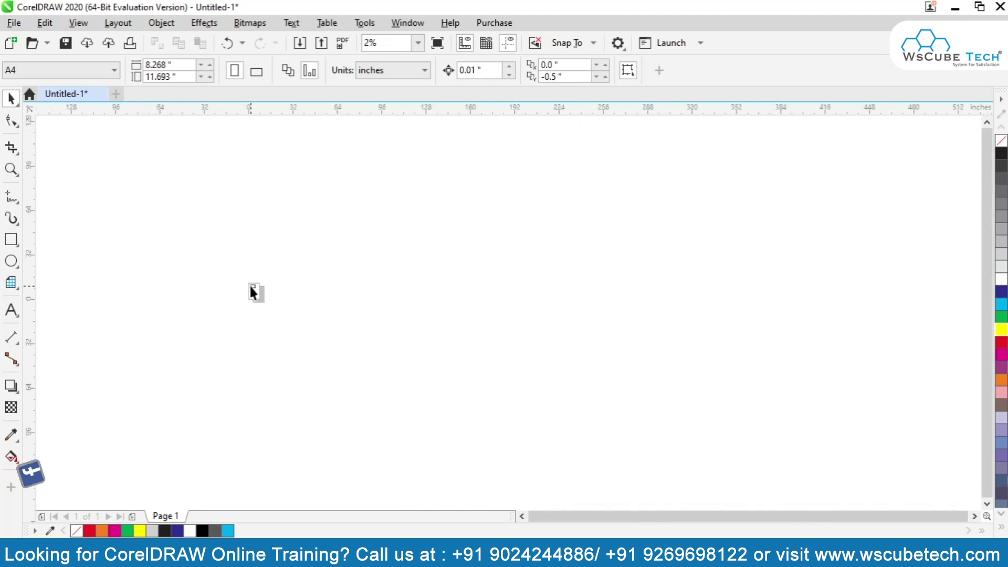
left_click(11, 261)
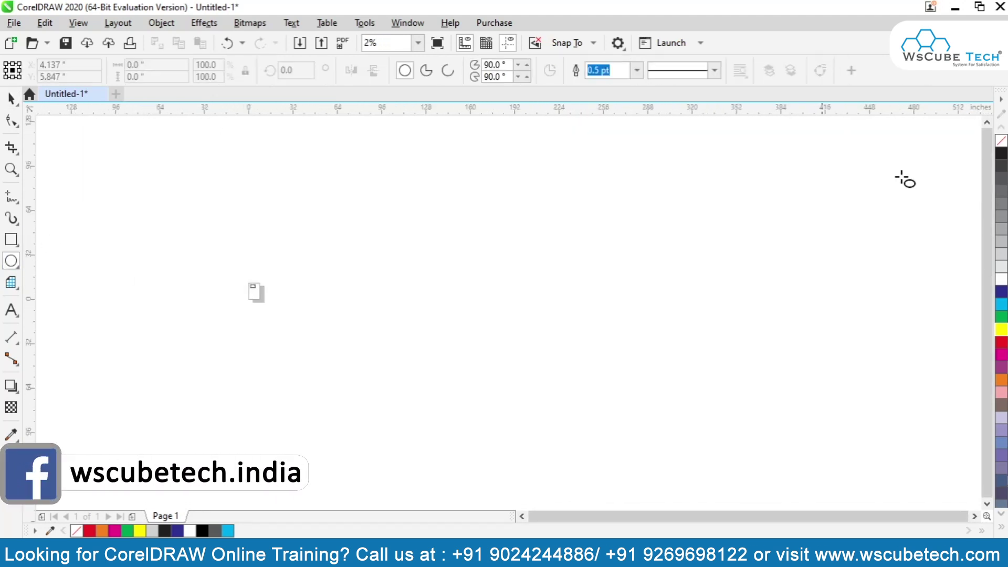
left_click_drag(959, 127, 962, 152)
left_click_drag(960, 487, 964, 506)
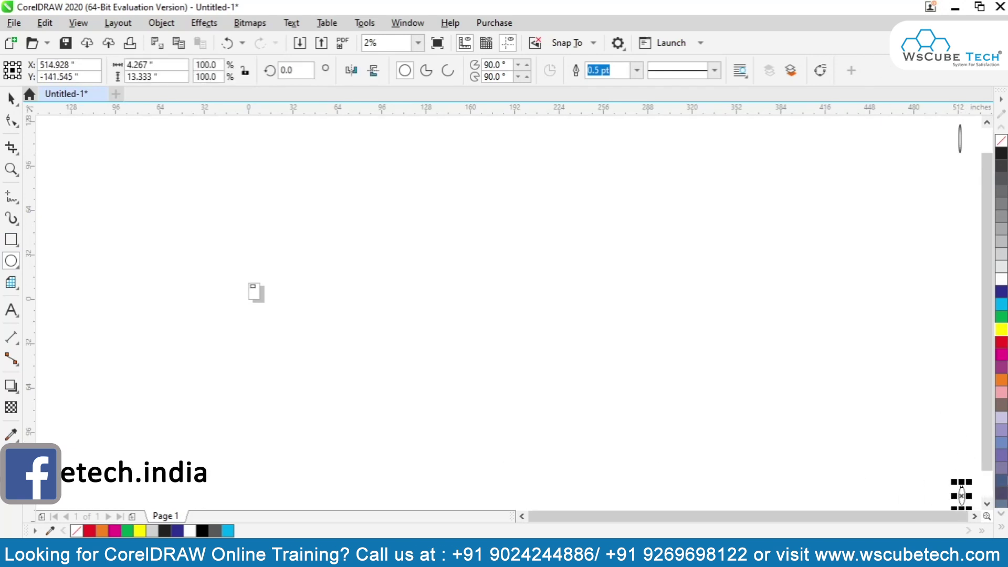
left_click_drag(57, 128, 68, 134)
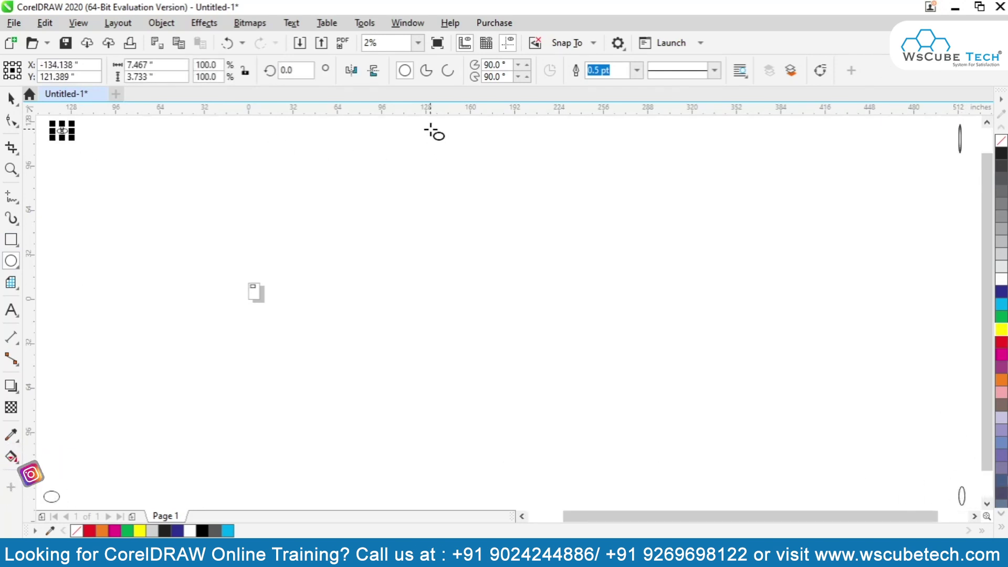
left_click_drag(430, 130, 460, 151)
left_click_drag(429, 473, 477, 495)
left_click(12, 98)
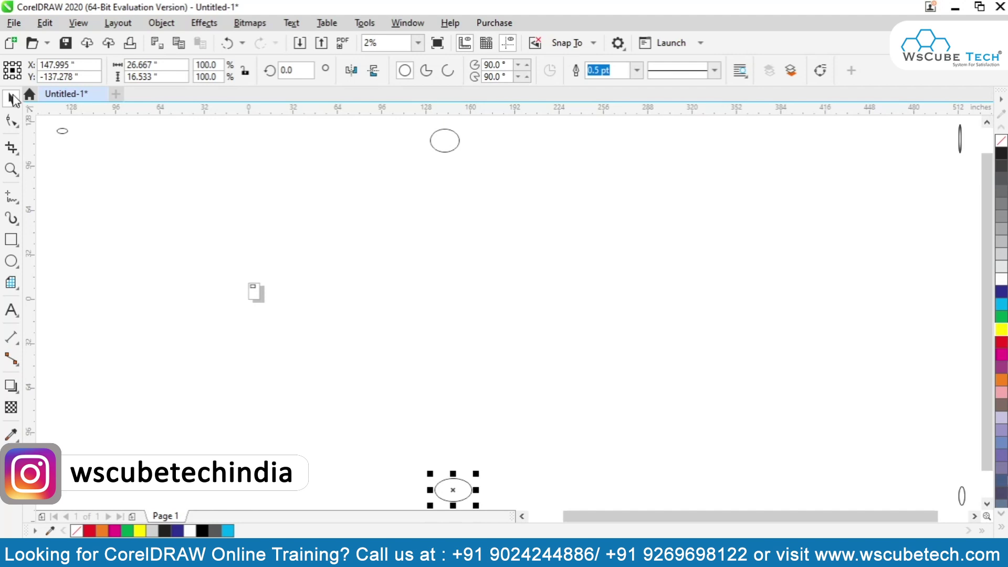
- Delete all the scattered ellipses around the page and fit the remaining visiting card in view
key("shift+F4")
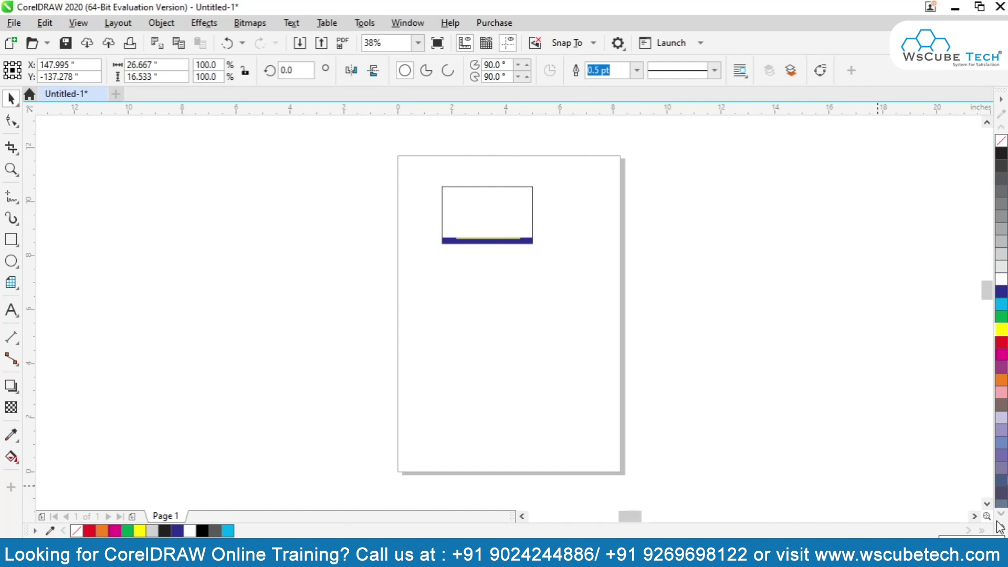
key("F4")
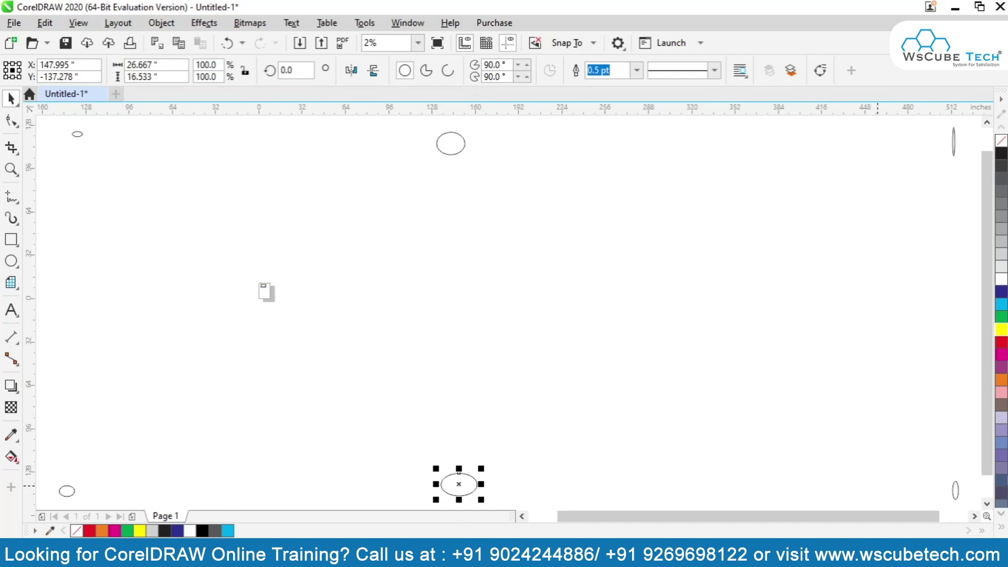
left_click(600, 389)
left_click_drag(385, 443, 509, 504)
key("Delete")
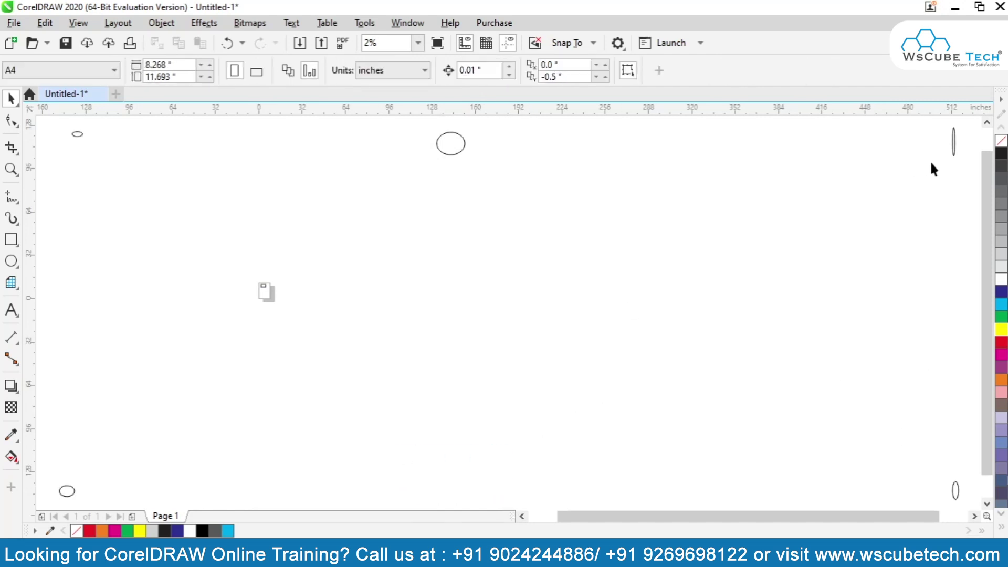
left_click(955, 138)
key("Delete")
left_click(442, 137)
key("Delete")
left_click(76, 135)
key("Delete")
left_click(67, 489)
key("Delete")
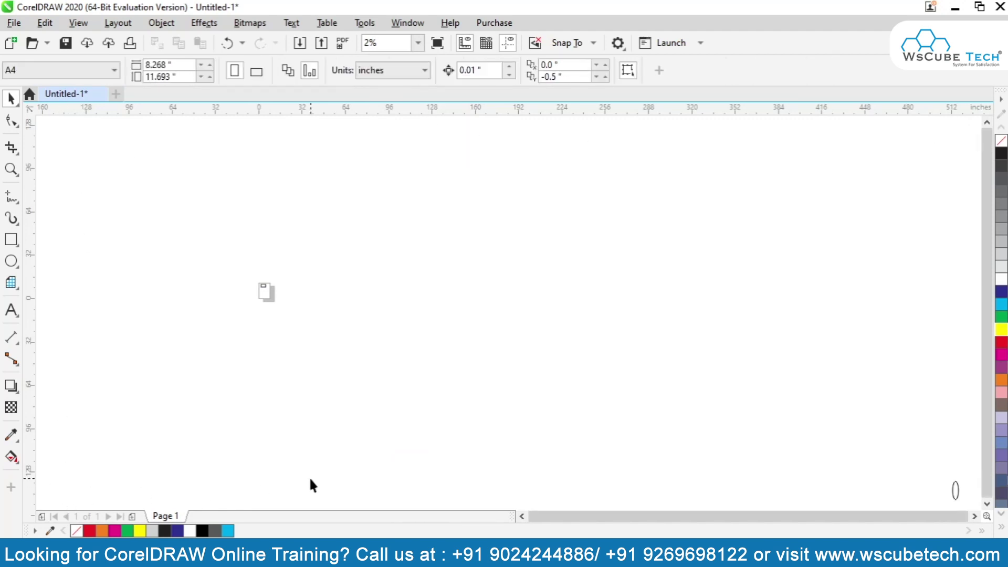
key("F4")
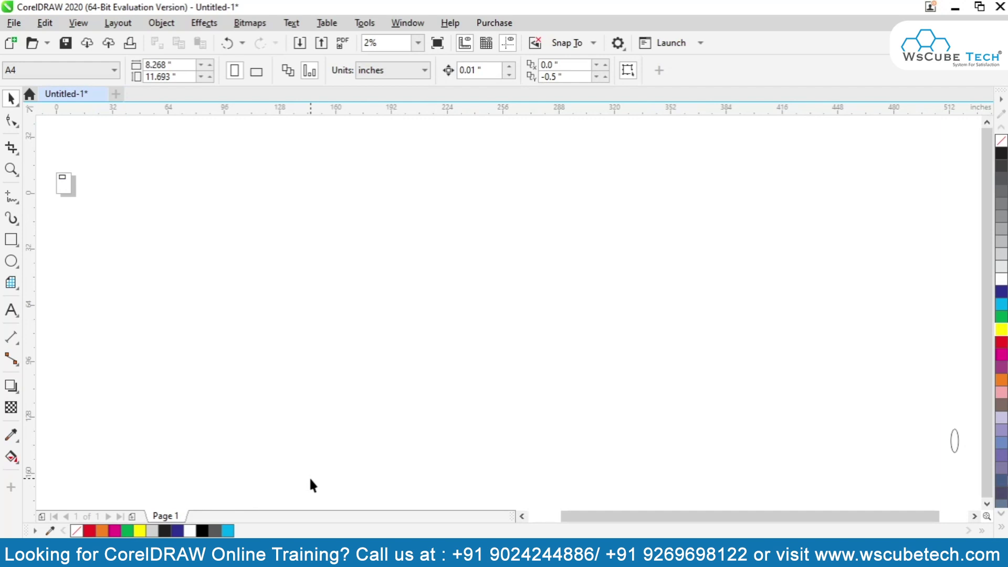
left_click(952, 444)
key("Delete")
key("F4")
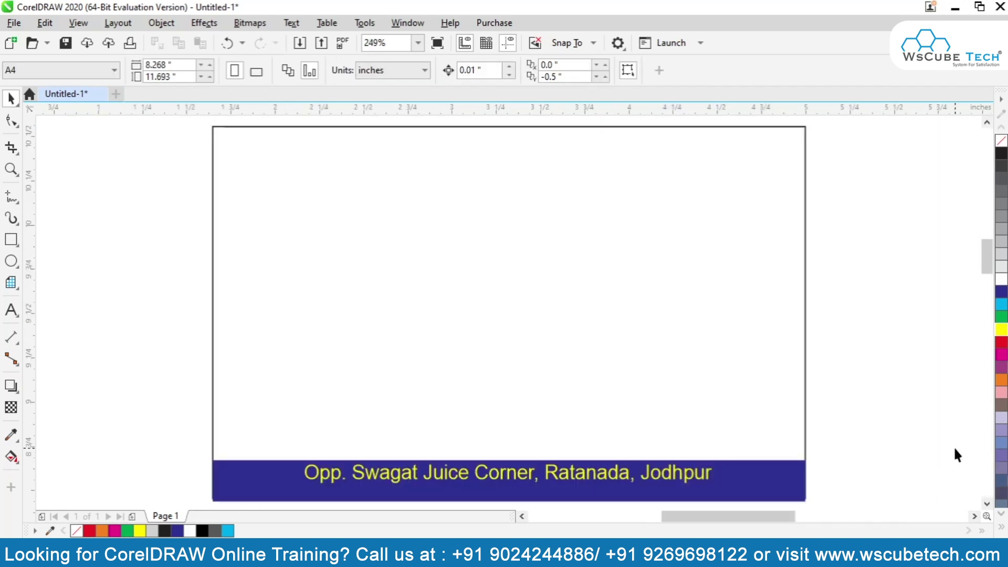
- Compare the whole-page view with the view fitted to all objects, and zoom onto the visiting card
key("shift+F4")
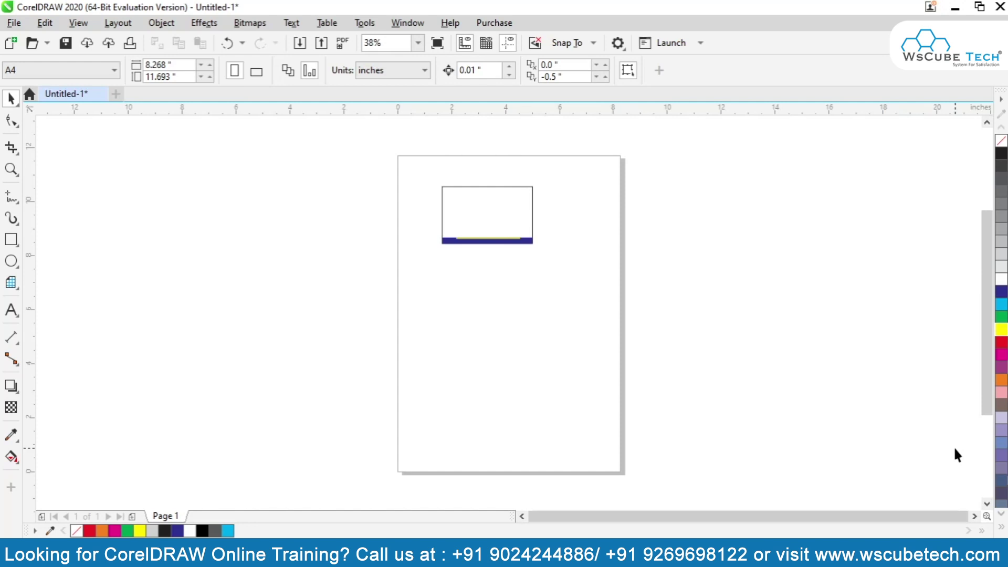
key("F4")
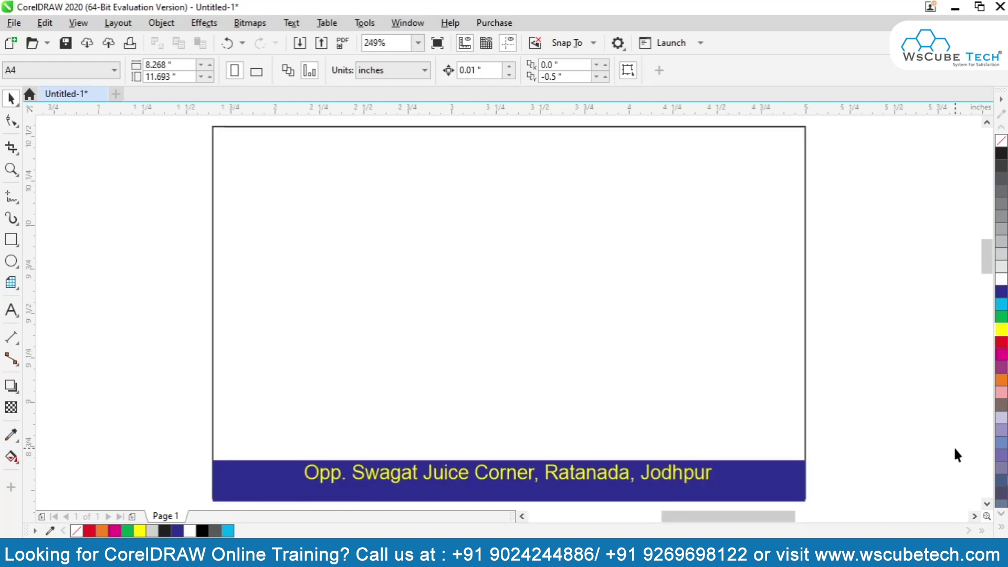
key("shift+F4")
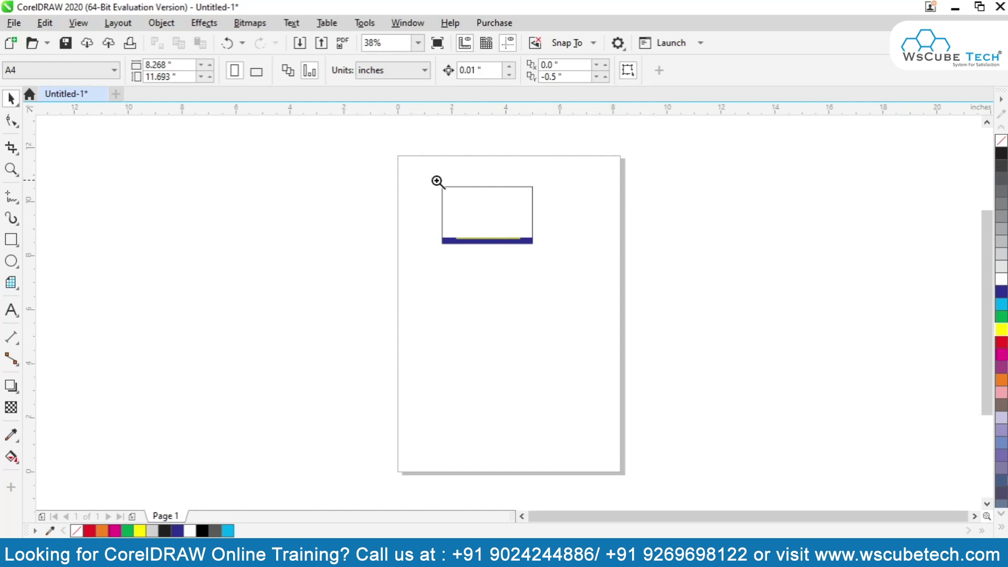
left_click_drag(440, 184, 537, 248)
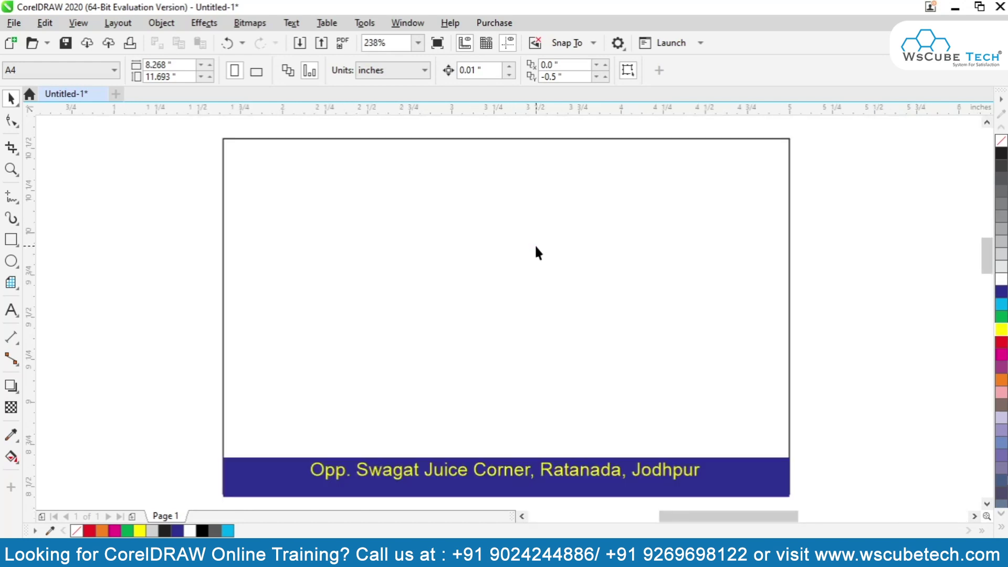
- Magnify the start of the address text as far as possible, down to a corner of its full stop, with repeated one-shot zooms
left_click_drag(304, 456, 352, 483)
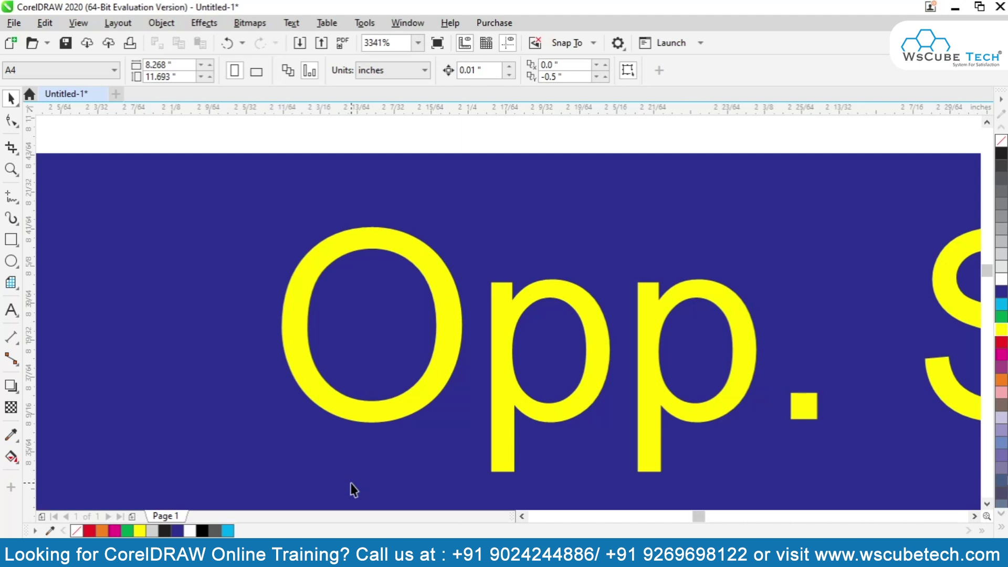
left_click_drag(785, 391, 827, 426)
left_click_drag(340, 137, 355, 154)
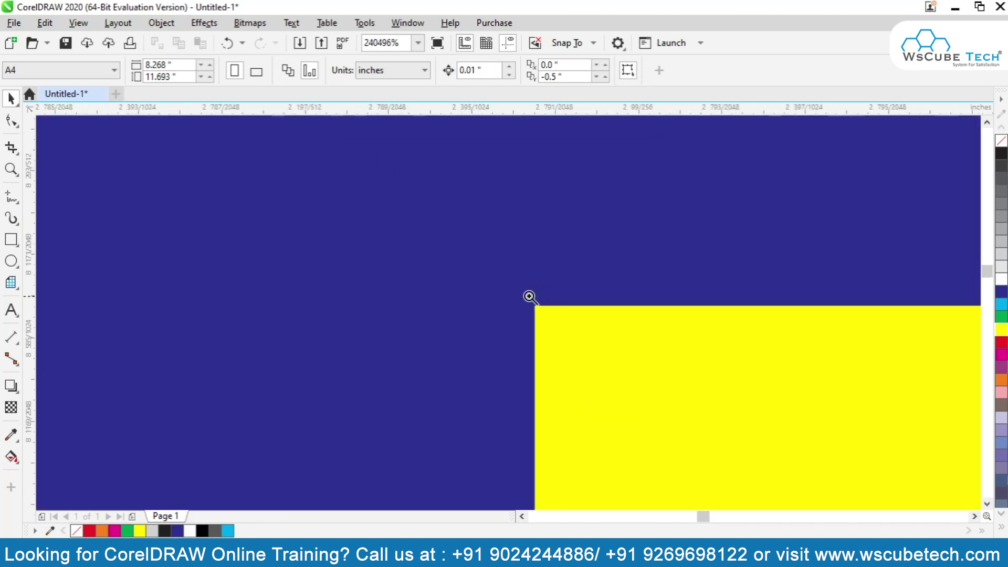
left_click_drag(540, 298, 554, 323)
key("F2")
left_click_drag(469, 289, 539, 354)
key("F2")
left_click_drag(486, 279, 554, 355)
key("F2")
left_click_drag(452, 263, 544, 347)
key("F2")
key("F2")
left_click_drag(478, 274, 578, 391)
key("F2")
left_click_drag(430, 228, 510, 319)
key("F2")
left_click_drag(468, 282, 577, 361)
key("F2")
key("F2")
left_click_drag(447, 258, 560, 342)
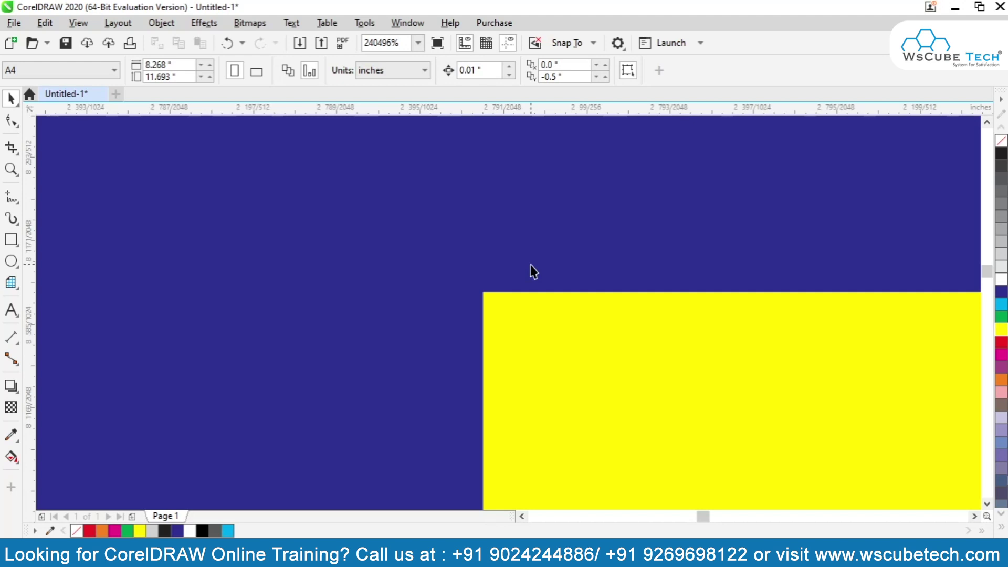
- Return to the whole-page view and zoom back in on the complete visiting card
key("F4")
key("shift+F4")
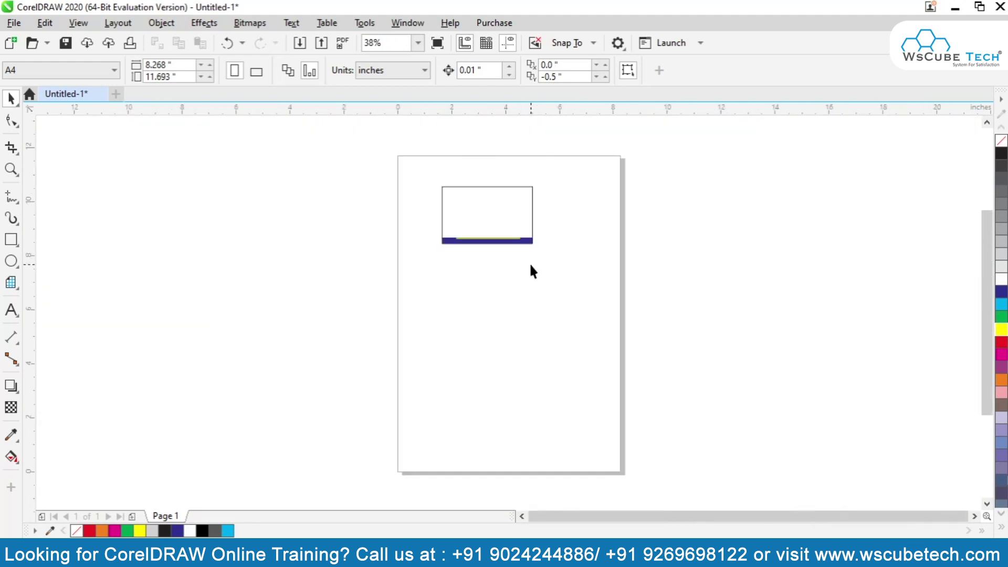
key("z")
left_click_drag(425, 175, 522, 243)
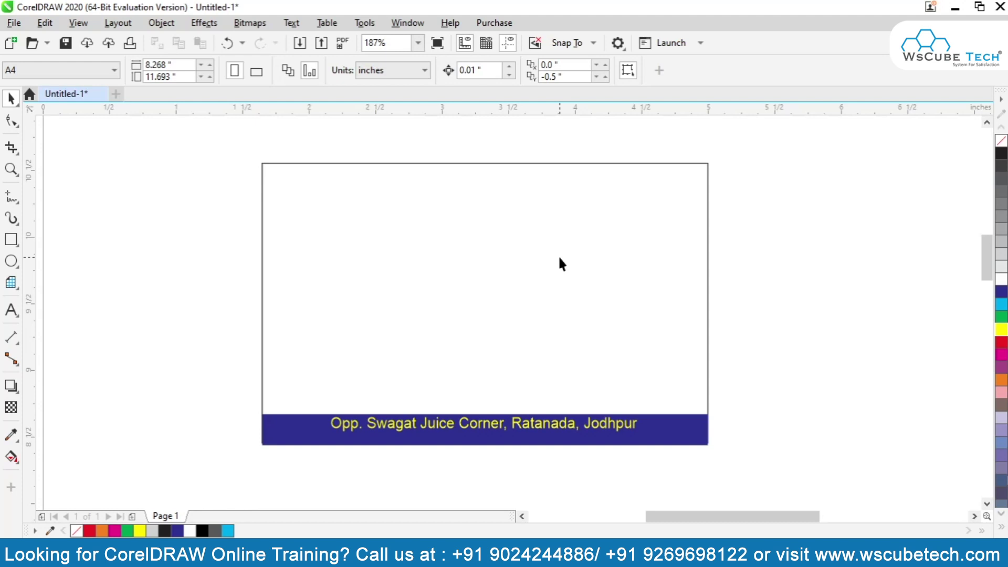
scroll(559, 257, "up", 1)
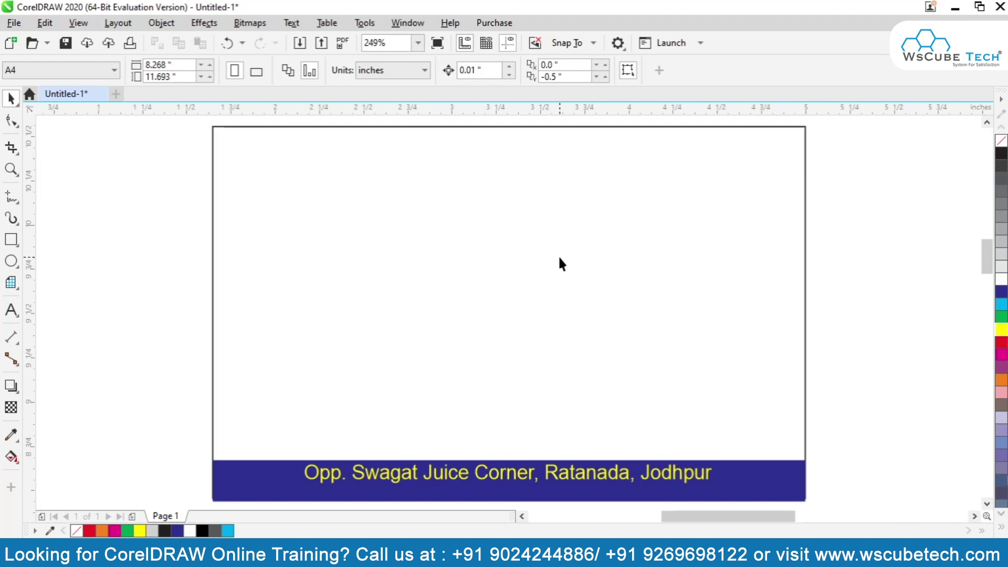